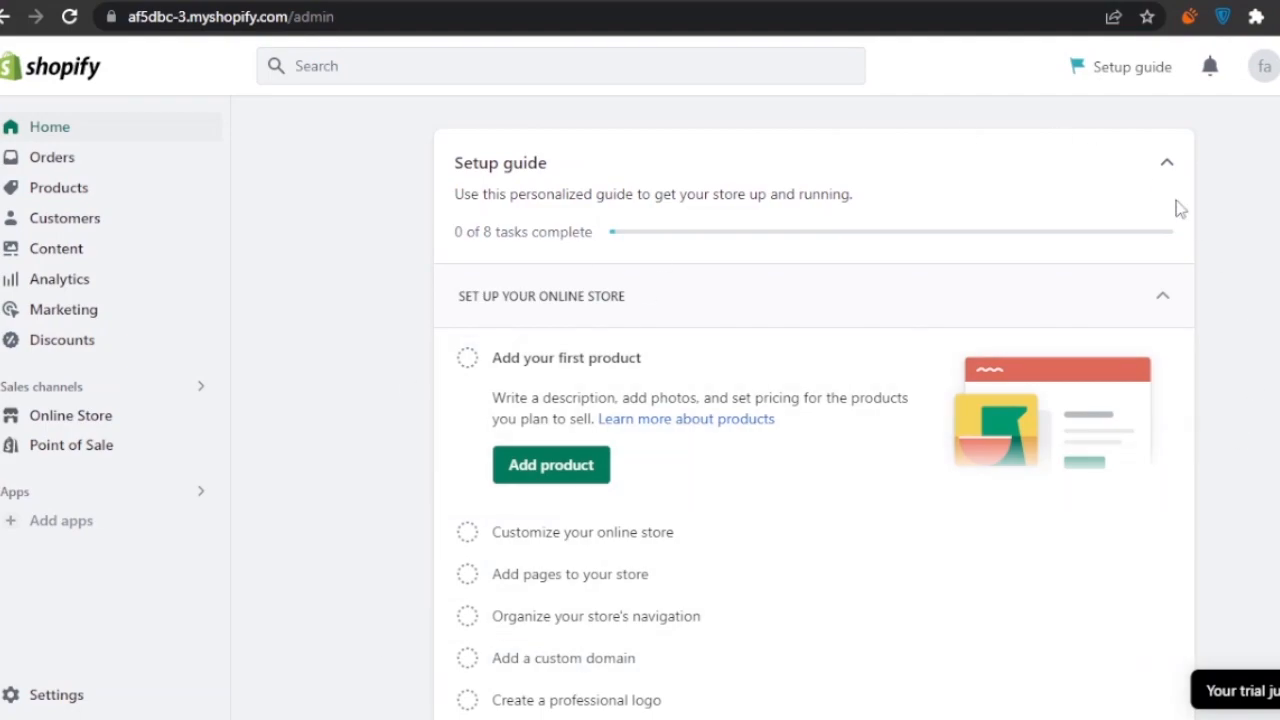
scroll(814, 416, down, 4)
scroll(814, 416, up, 4)
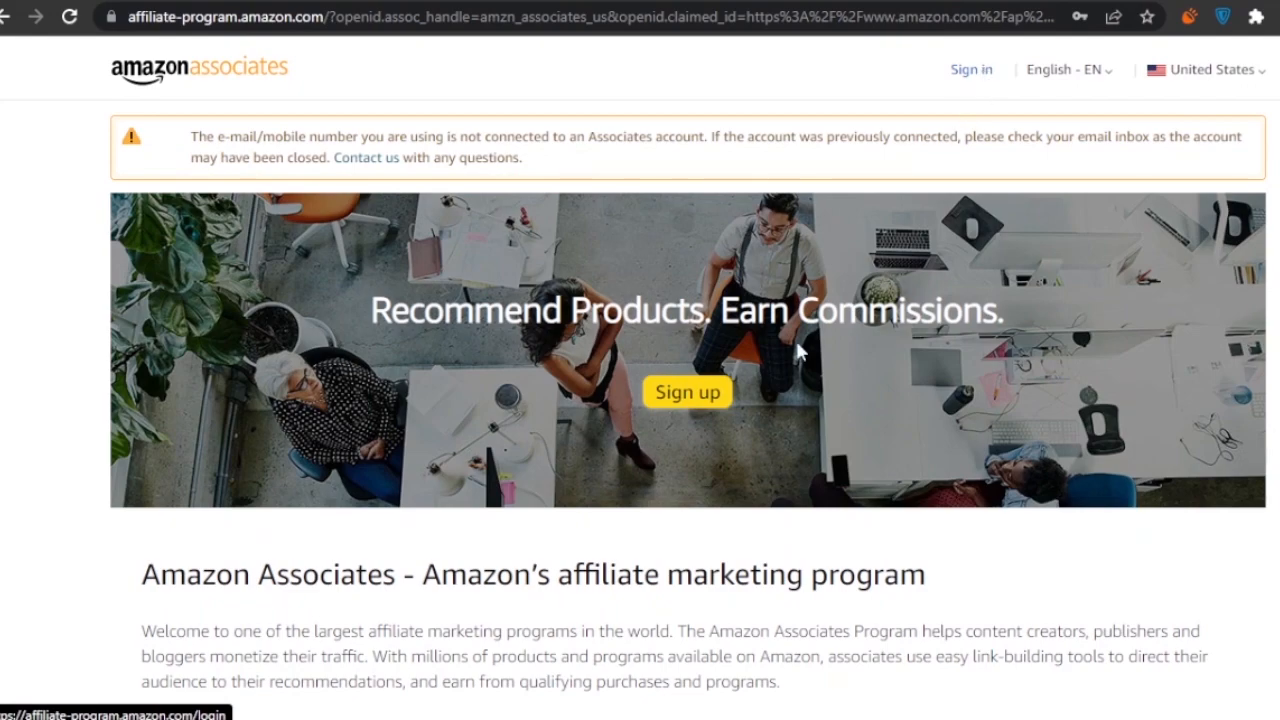
Look over the Amazon Associates landing page, including how the program works and the frequently asked questions.
click(699, 398)
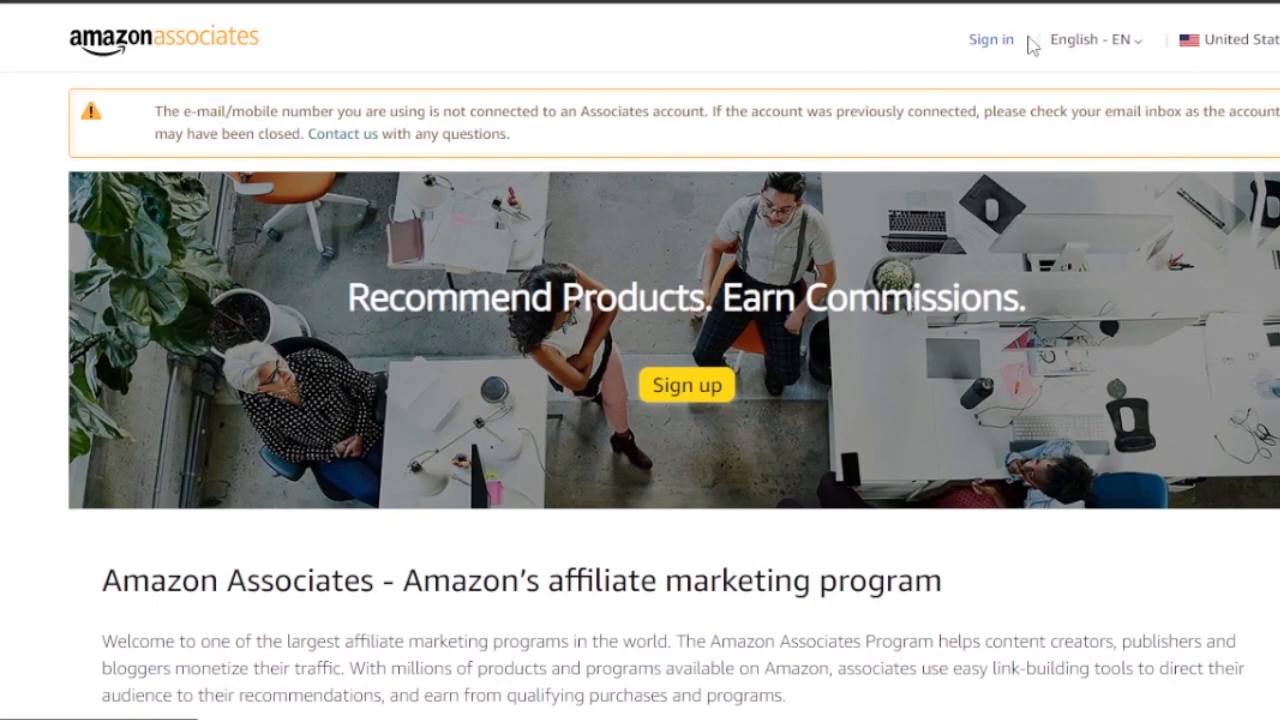
scroll(674, 372, down, 10)
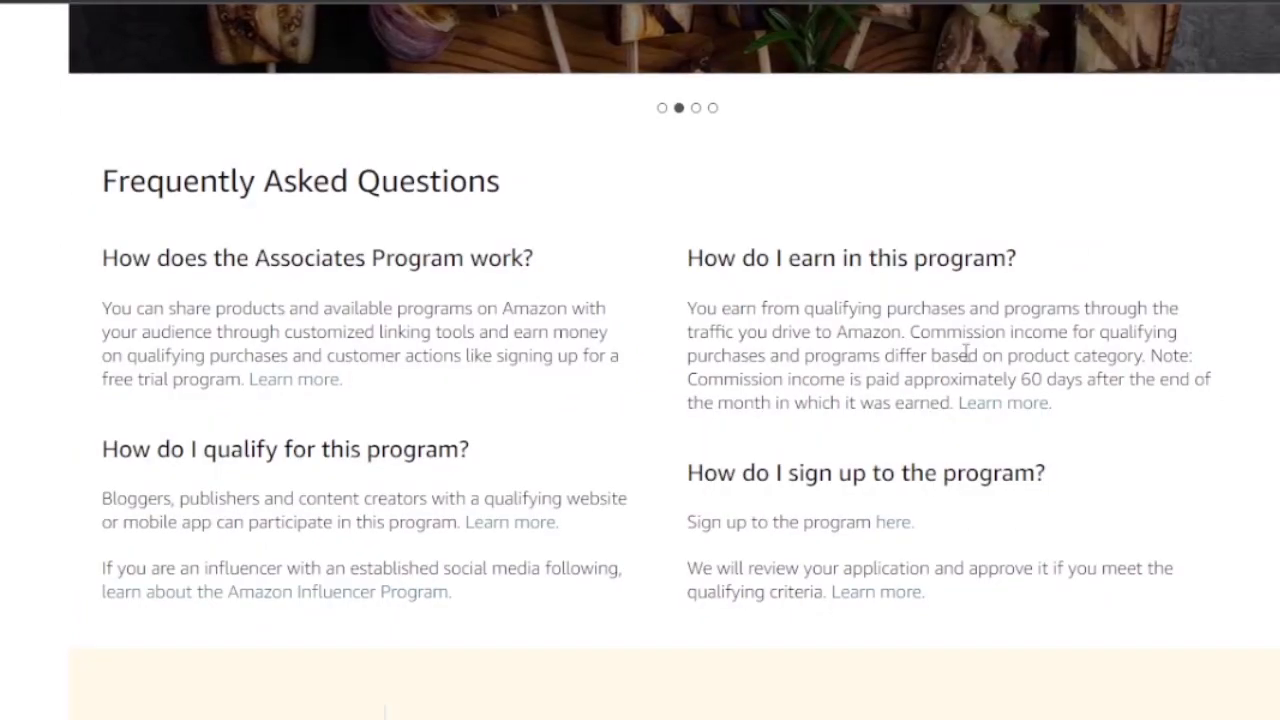
scroll(640, 360, up, 2)
scroll(674, 372, up, 10)
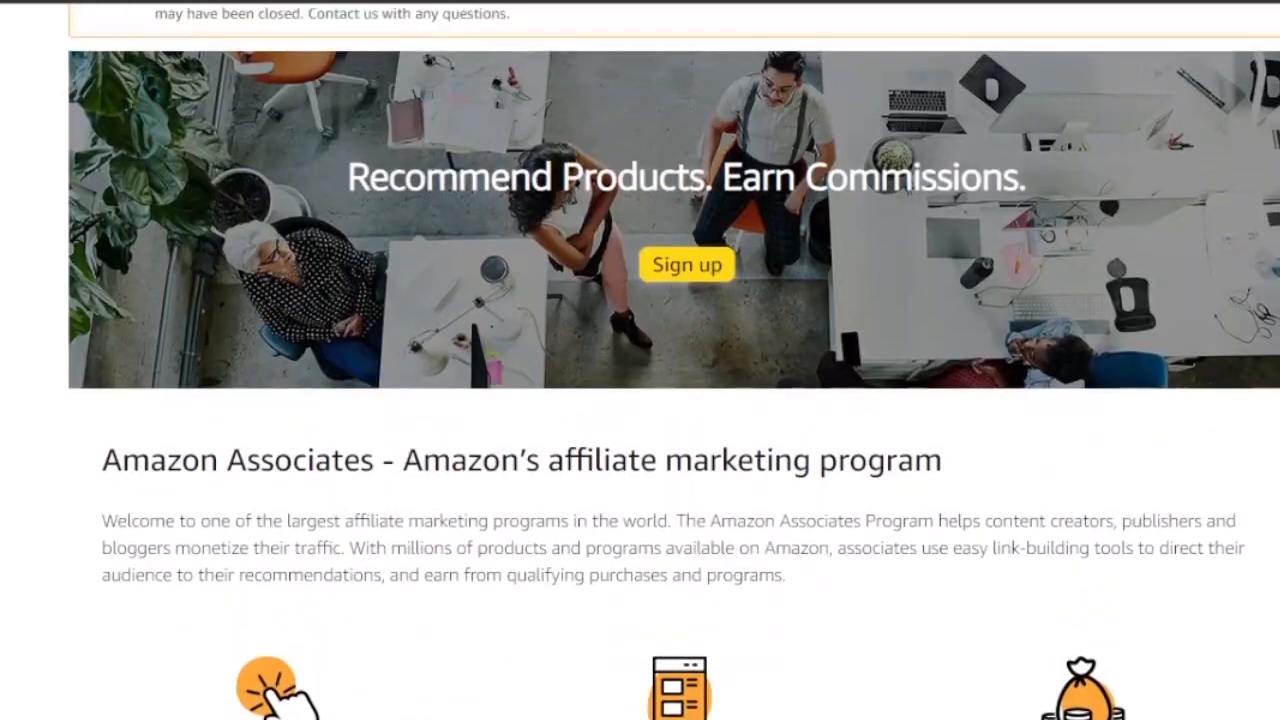
scroll(674, 372, down, 4)
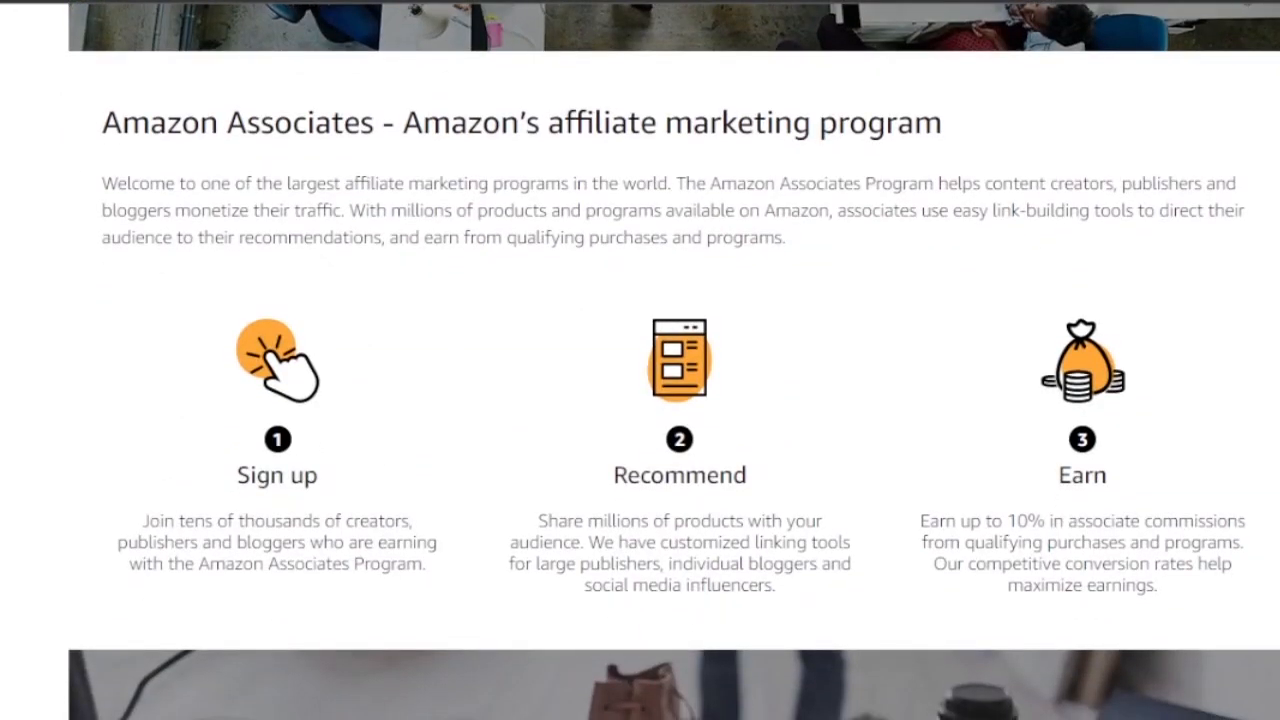
scroll(674, 372, up, 1)
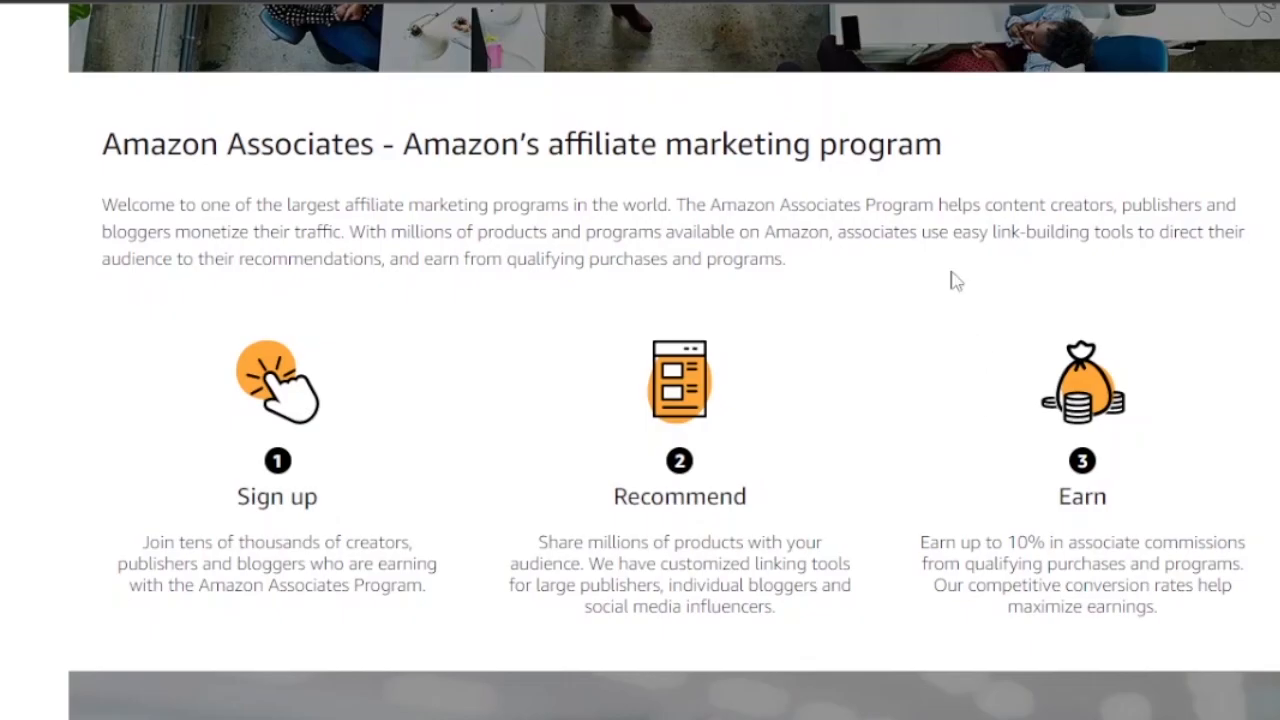
scroll(205, 505, up, 3)
scroll(640, 360, up, 2)
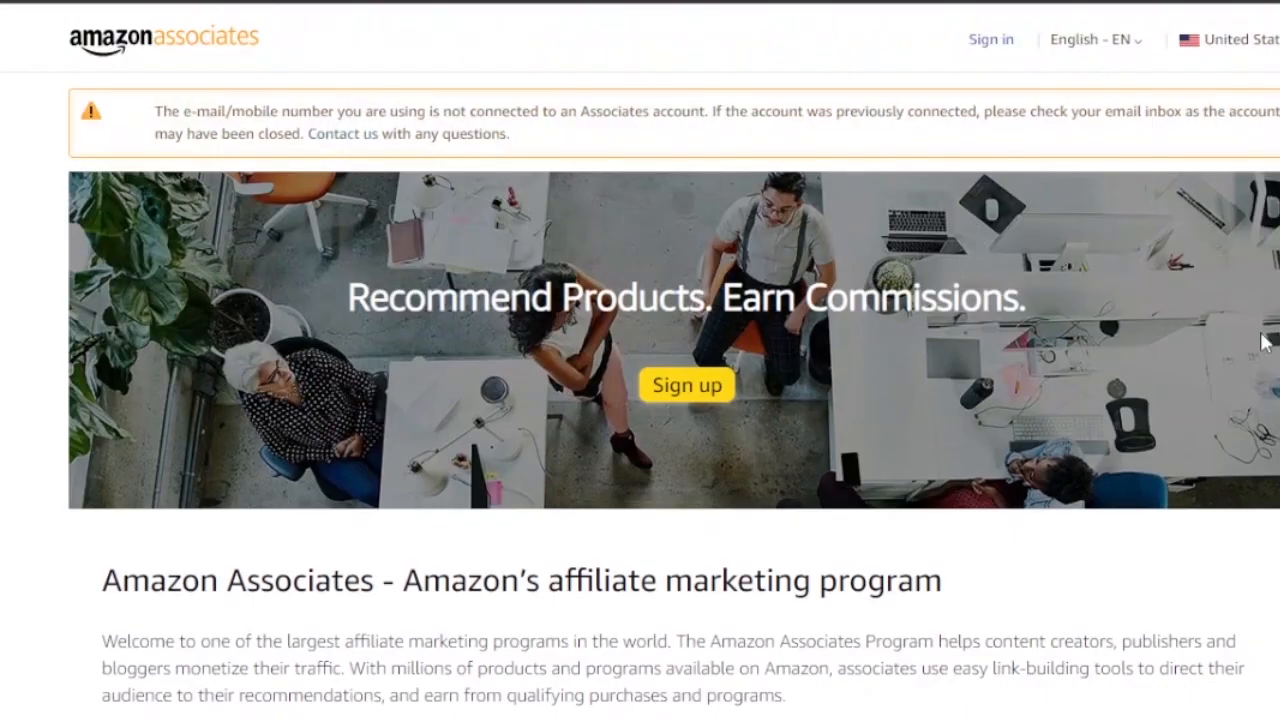
scroll(640, 360, down, 1)
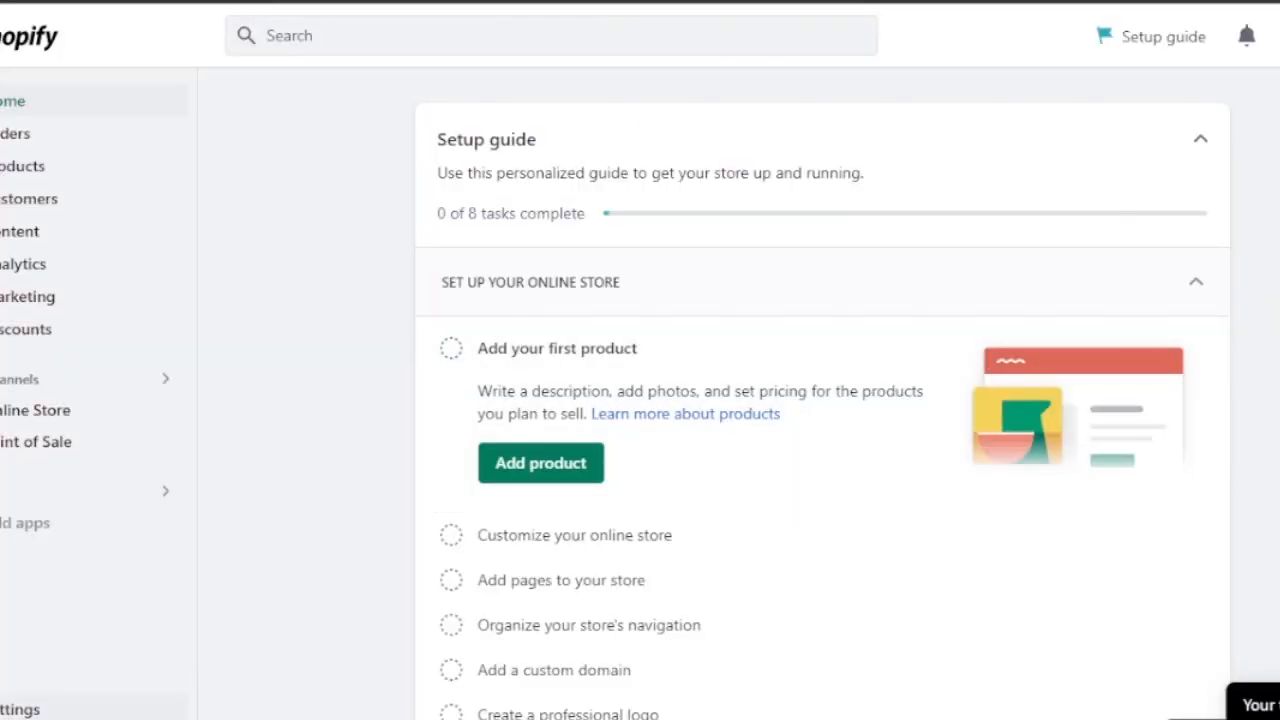
Go to the Shopify App Store from the store's settings.
click(47, 708)
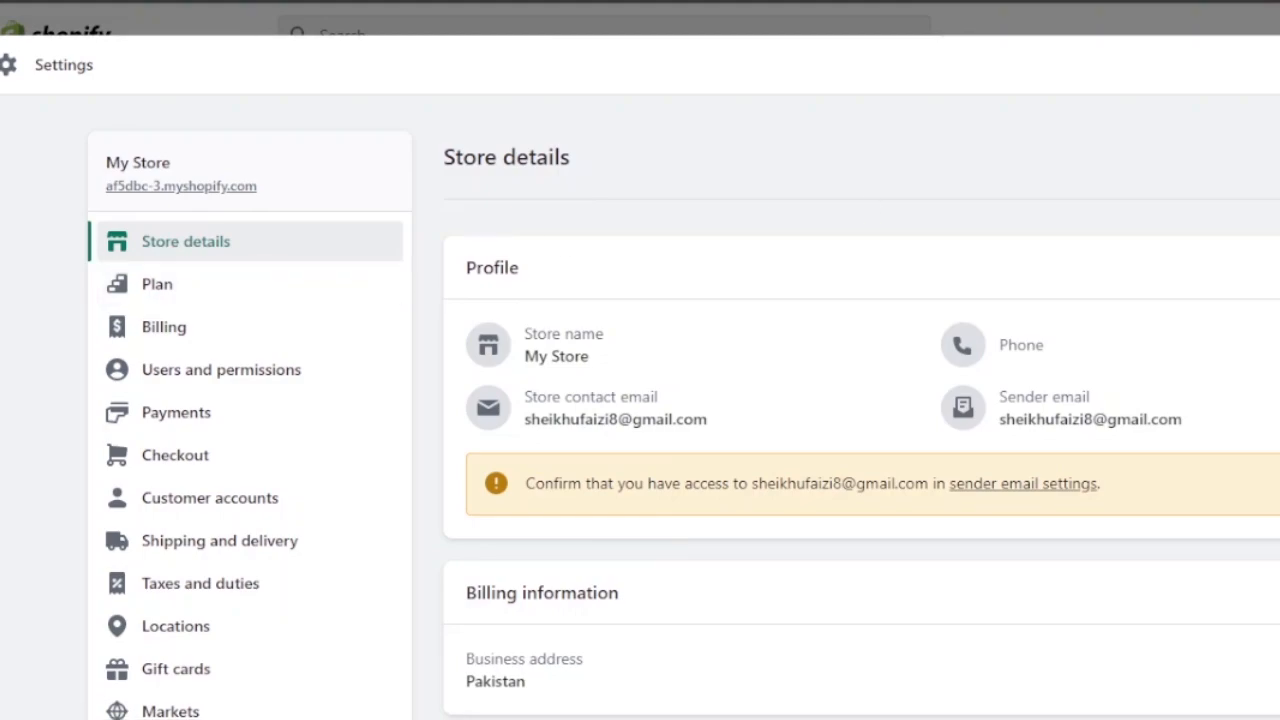
scroll(657, 534, down, 2)
click(227, 612)
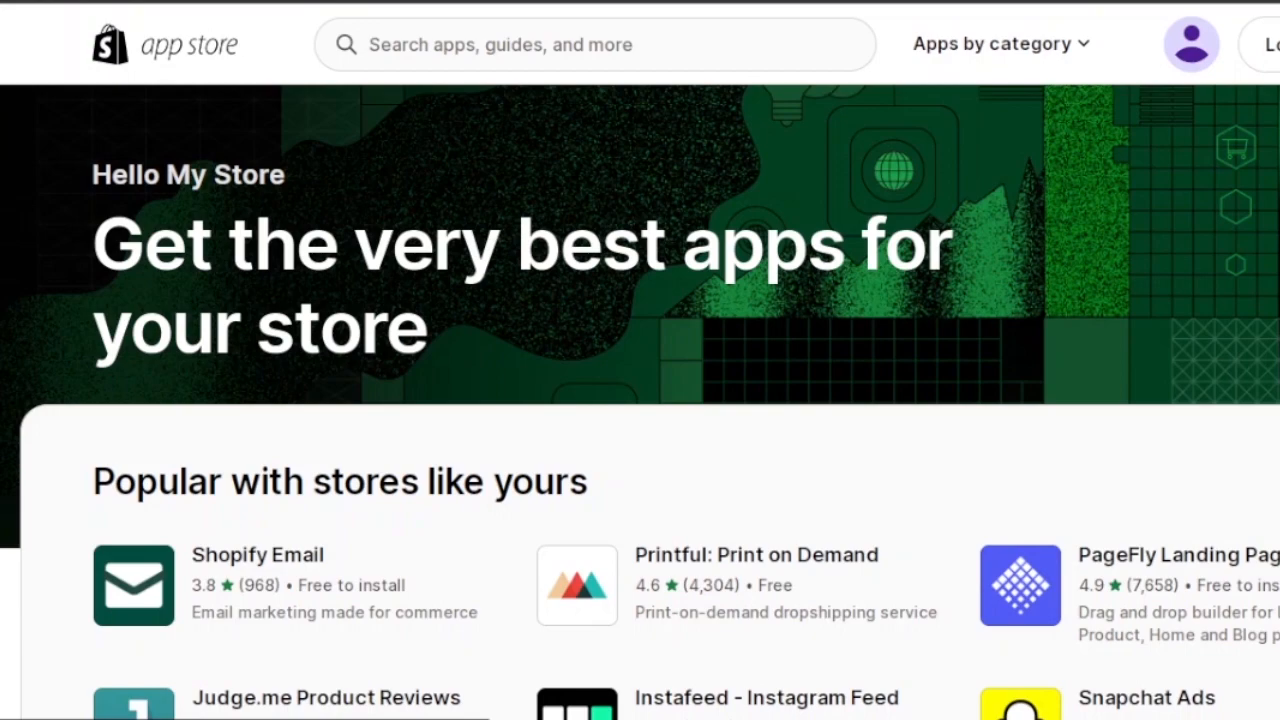
Search the Shopify App Store for "amazon".
click(551, 40)
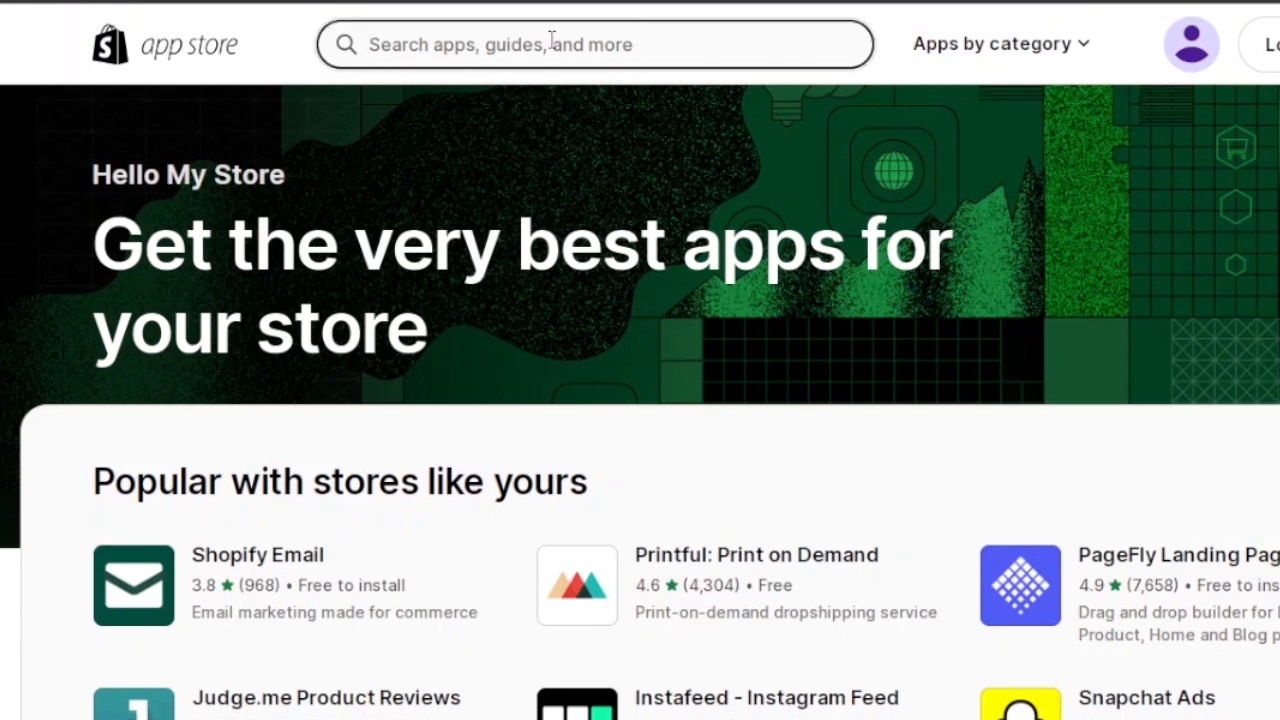
text(amazon)
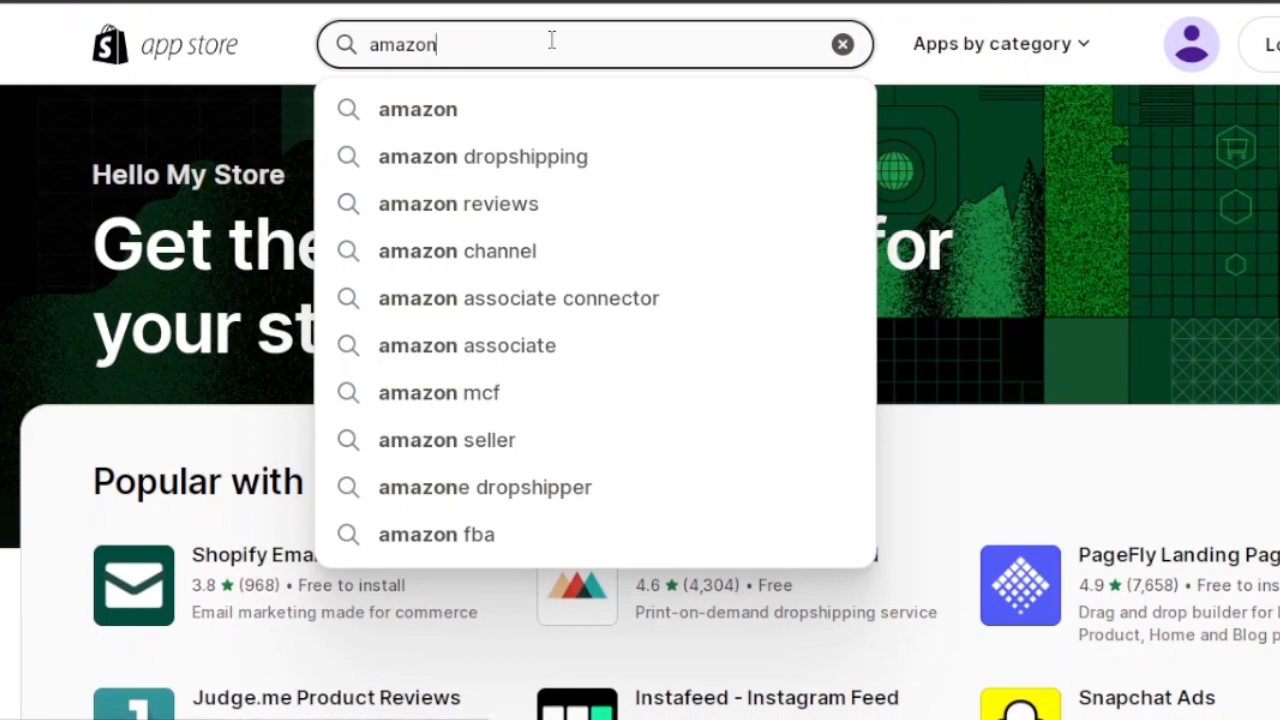
key(Return)
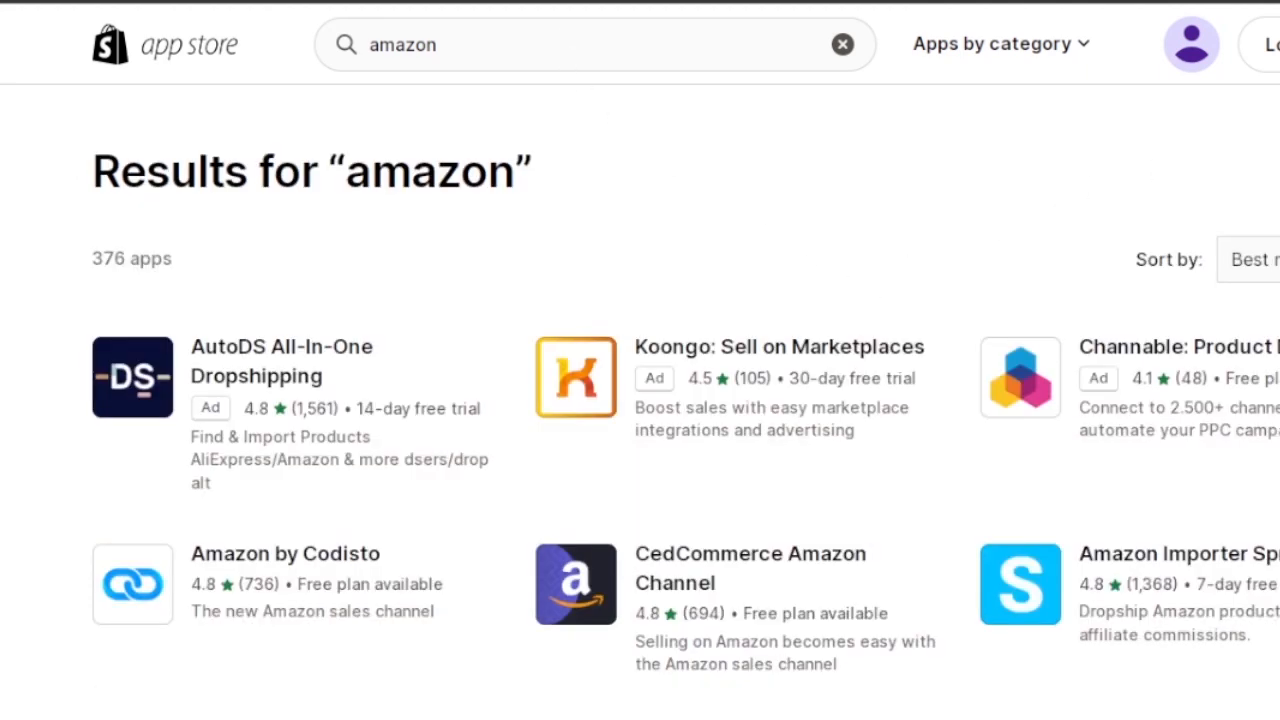
Browse the Amazon-related apps and open the listing of the Amazon Importer Spreadr App.
scroll(640, 400, down, 4)
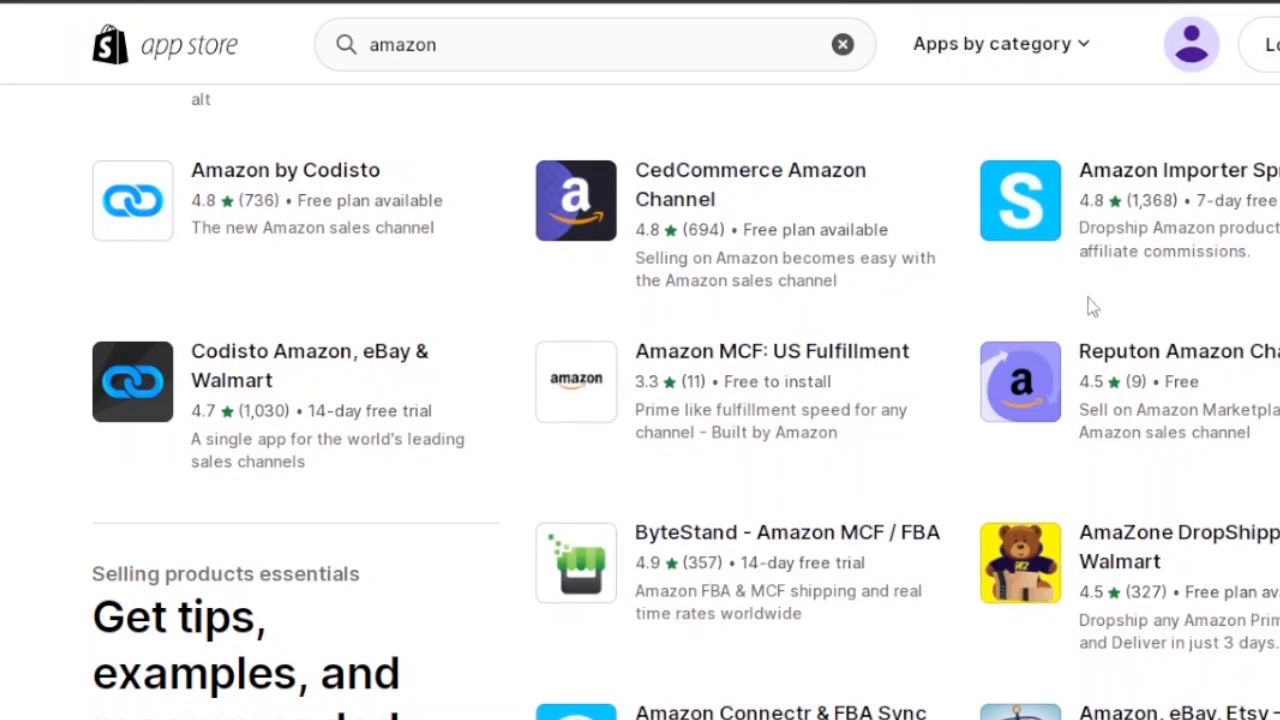
scroll(1082, 308, down, 4)
scroll(1082, 308, up, 2)
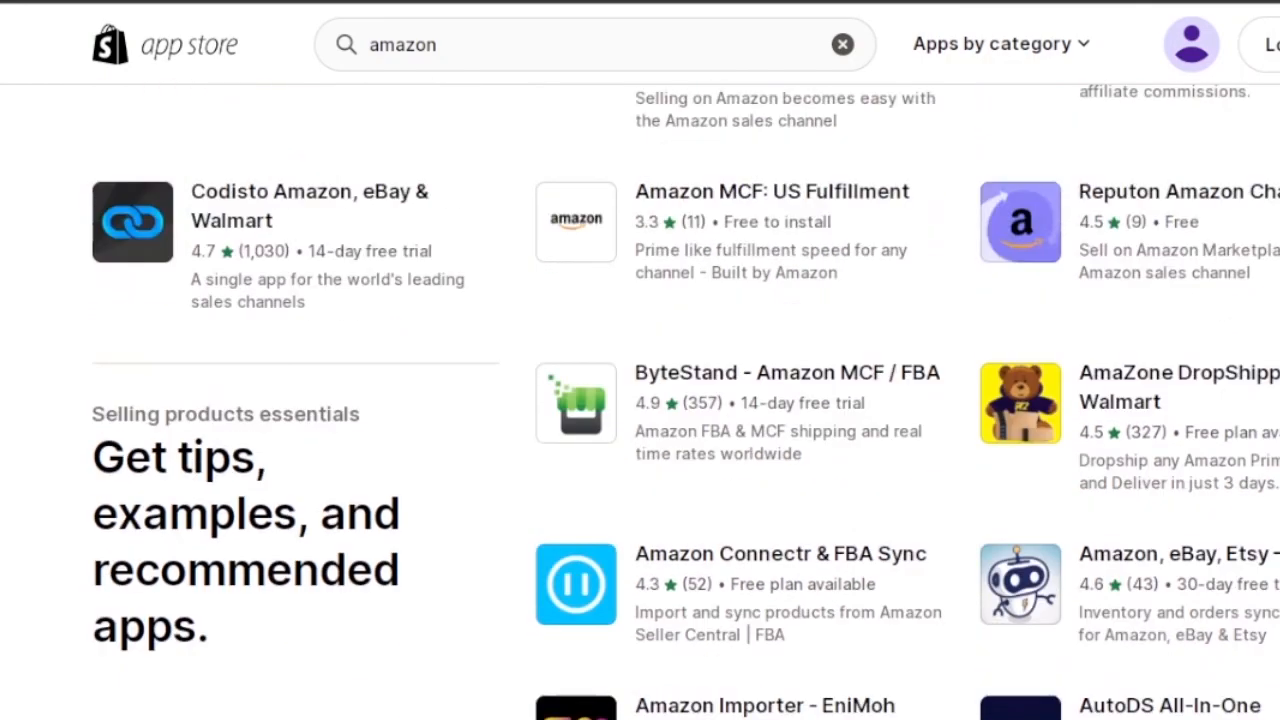
scroll(685, 400, up, 4)
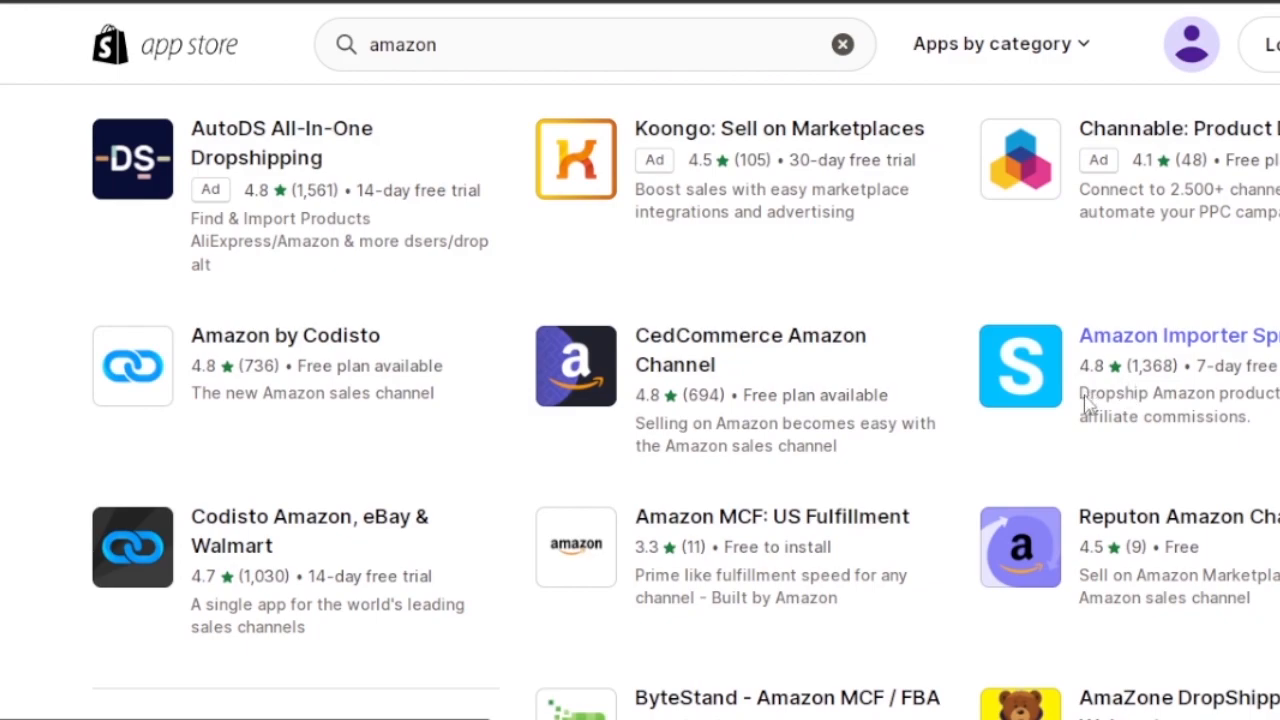
click(1097, 366)
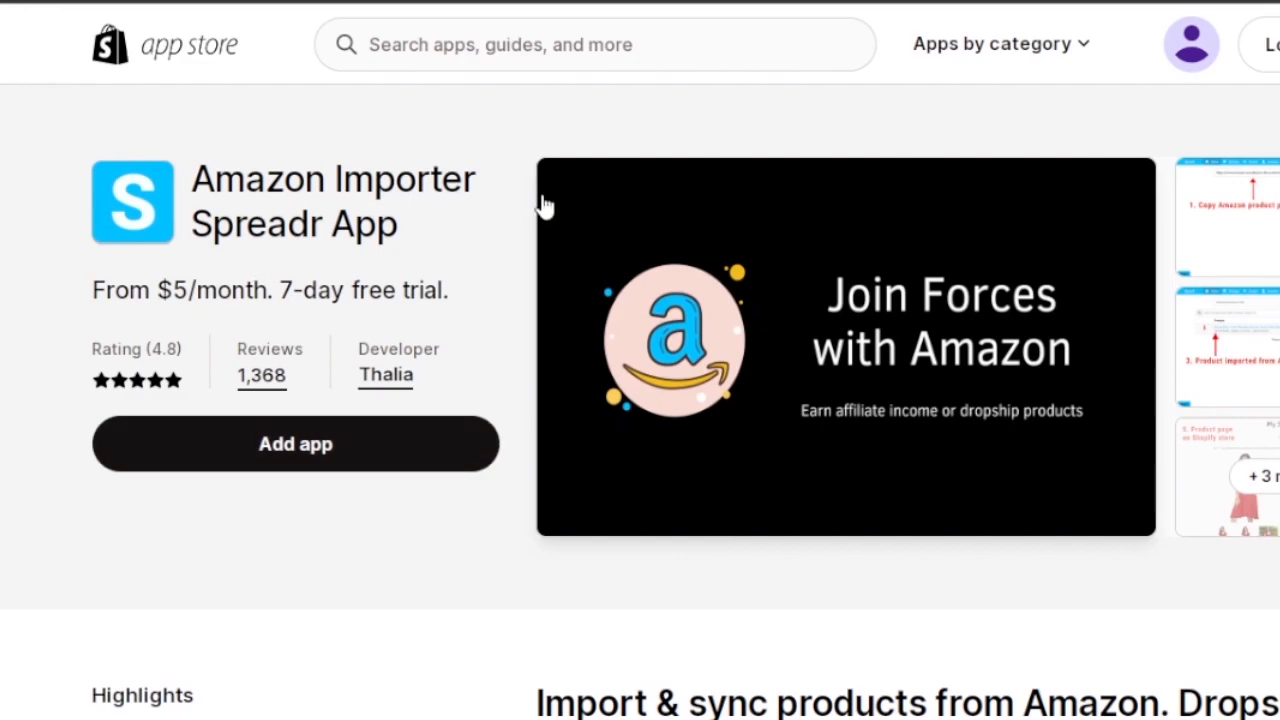
Examine the Amazon Importer Spreadr App listing, including its highlights, pricing plans, reviews and developer details.
scroll(640, 400, down, 2)
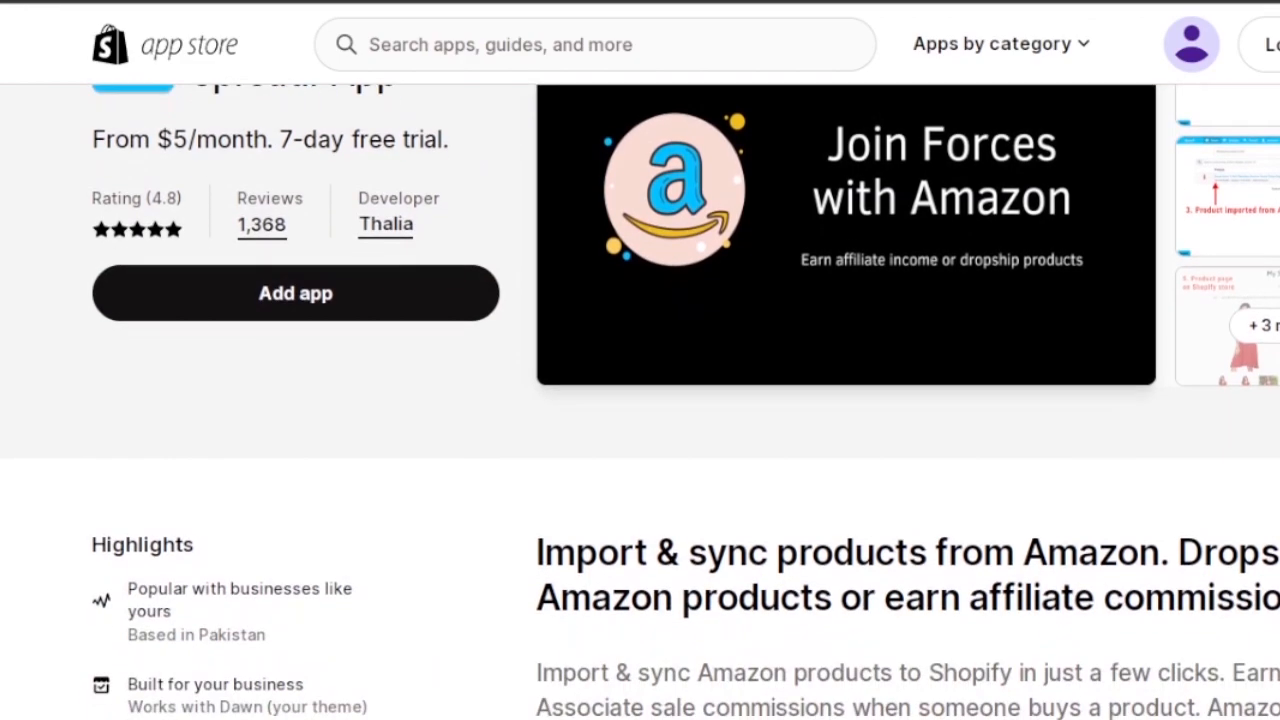
scroll(640, 400, up, 2)
scroll(640, 400, down, 6)
scroll(640, 400, up, 6)
scroll(640, 400, down, 10)
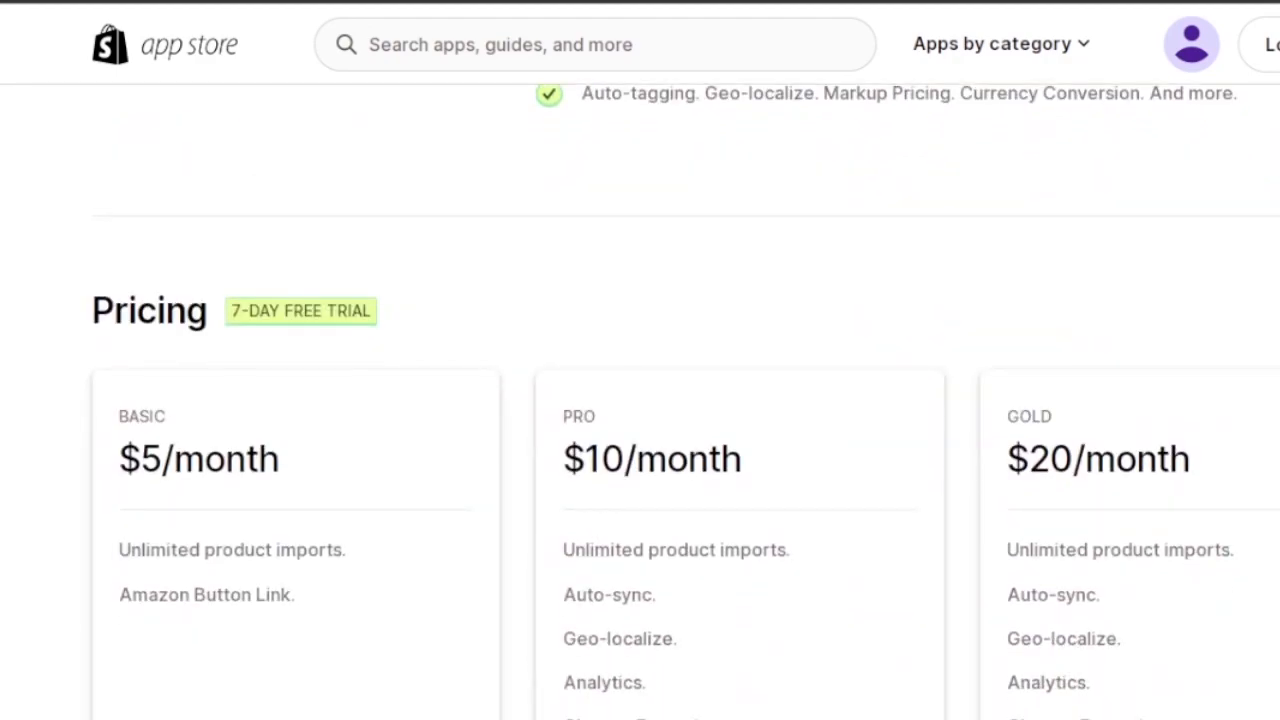
scroll(640, 400, down, 6)
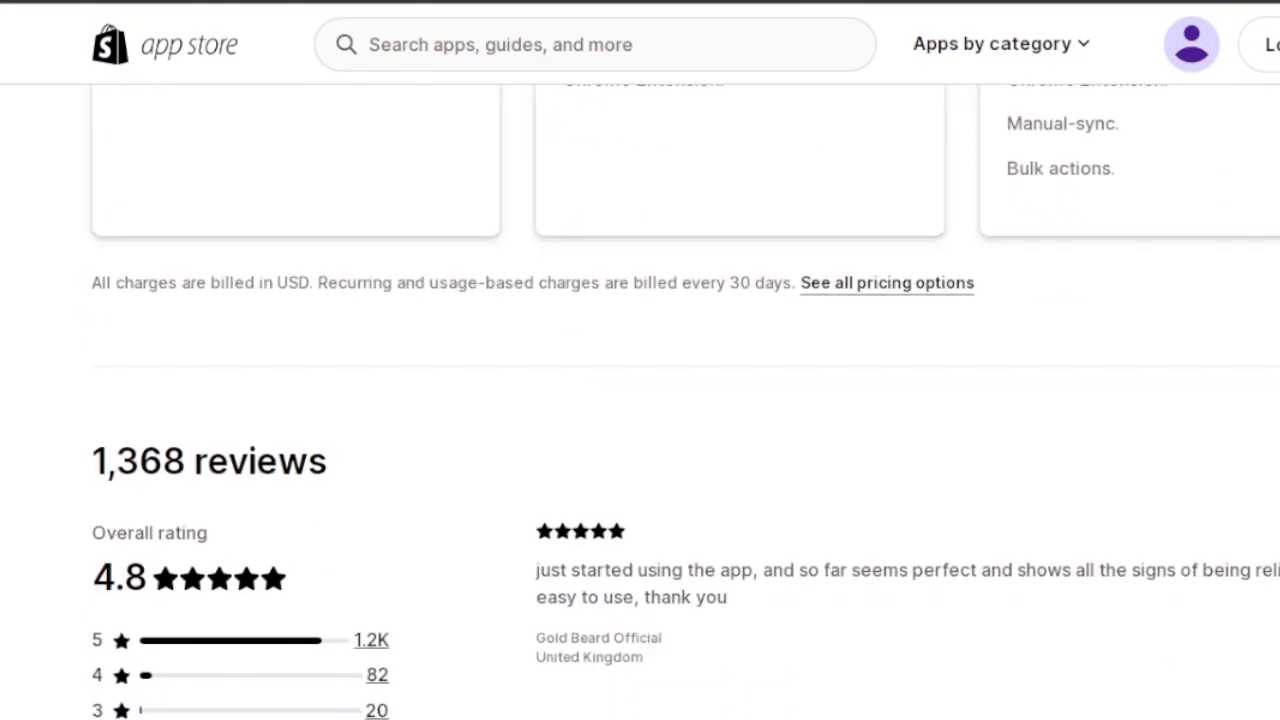
scroll(640, 400, up, 4)
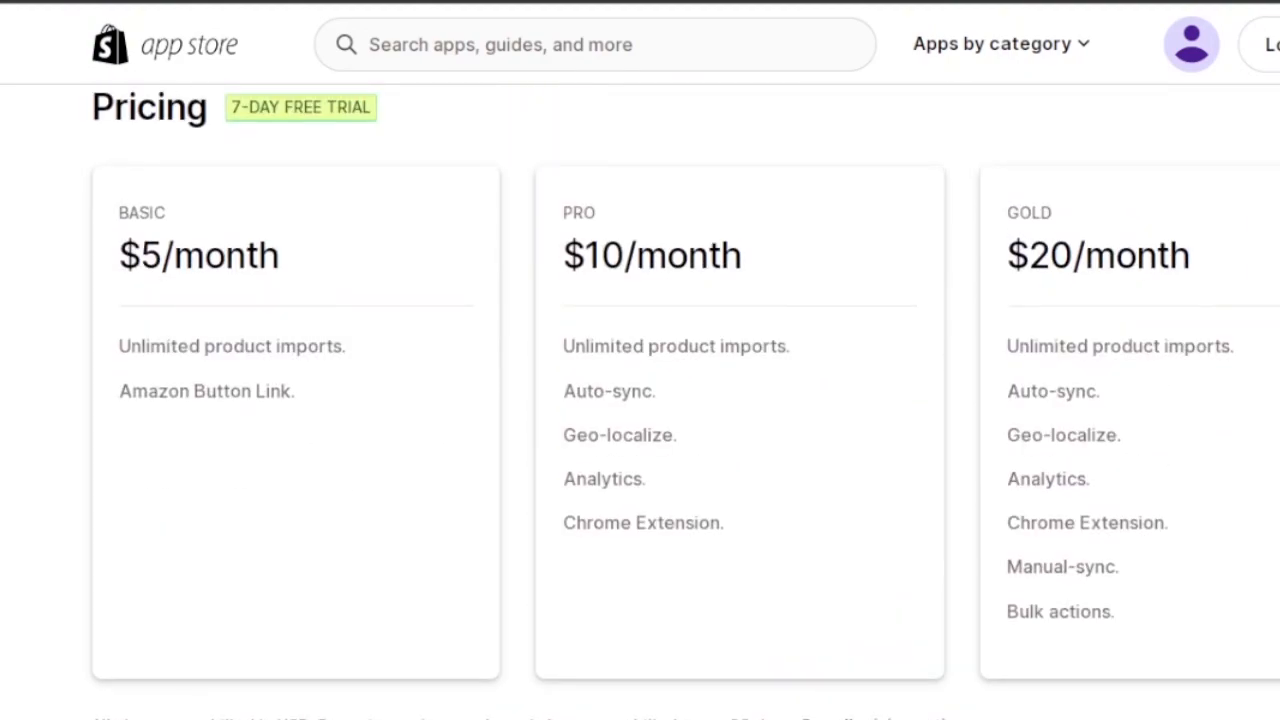
scroll(640, 400, down, 10)
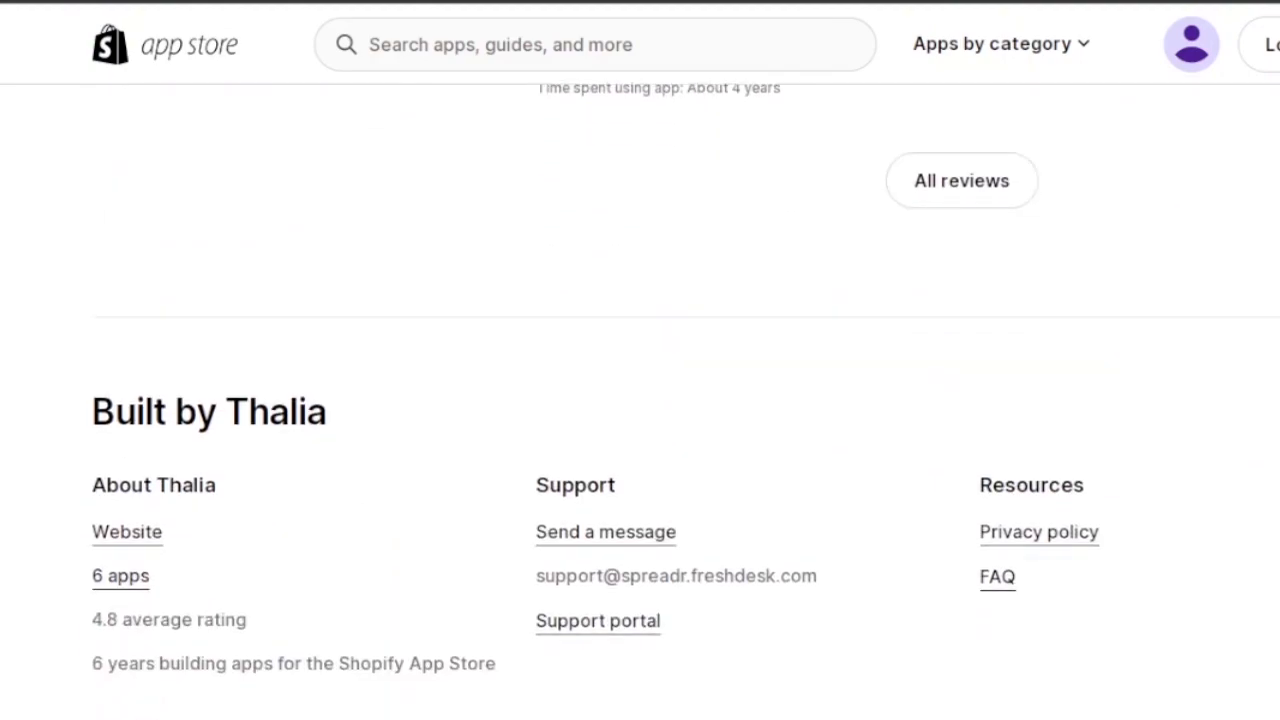
scroll(640, 400, up, 20)
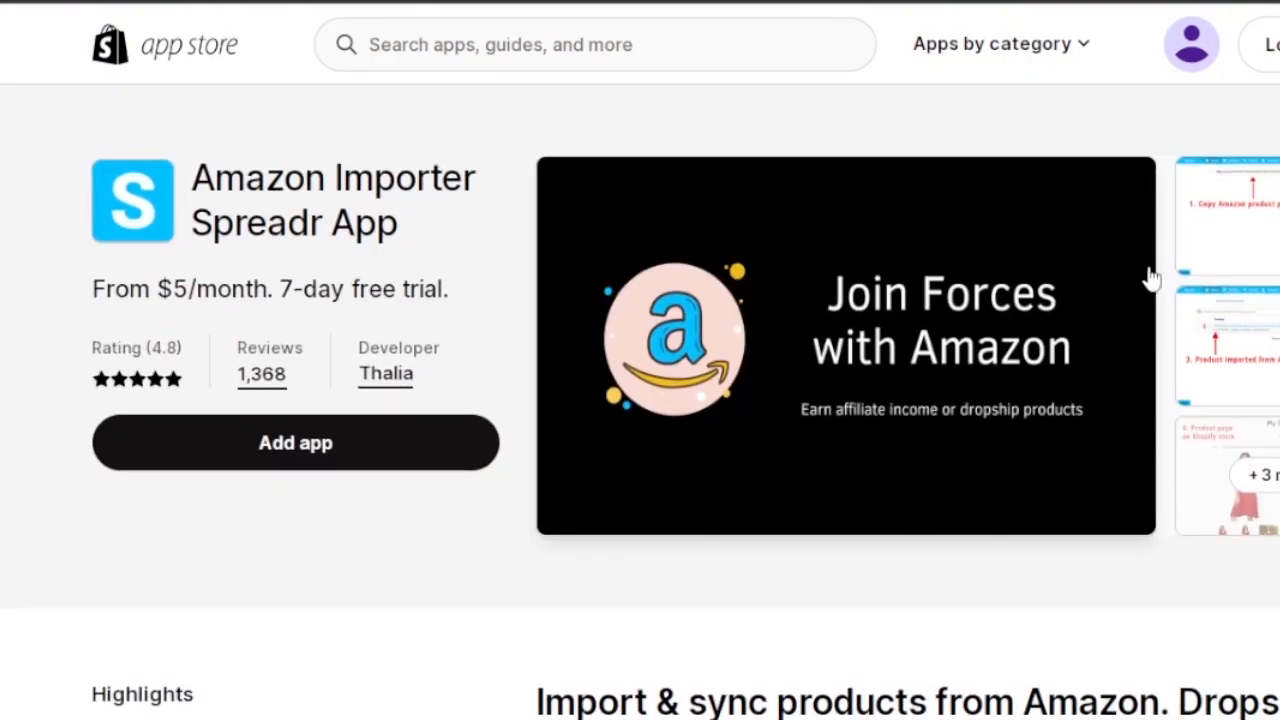
Add the Amazon Importer Spreadr App to the Shopify store and approve its installation.
click(298, 458)
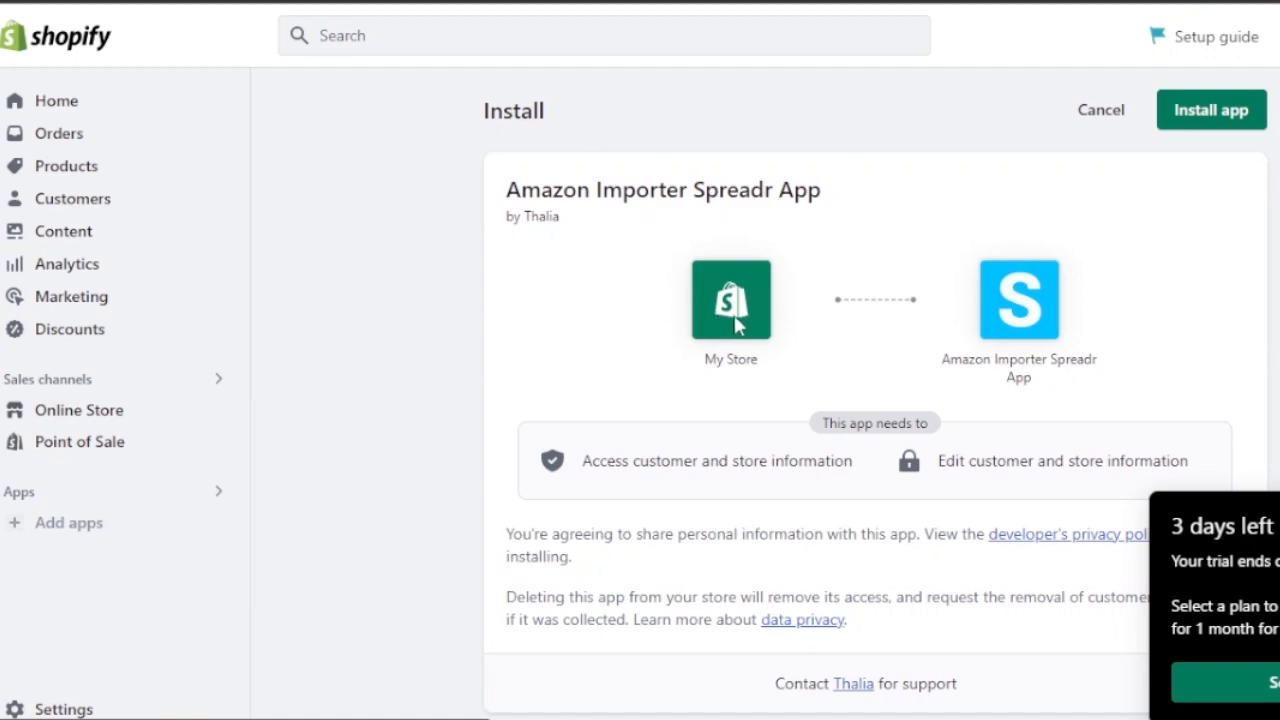
click(1190, 114)
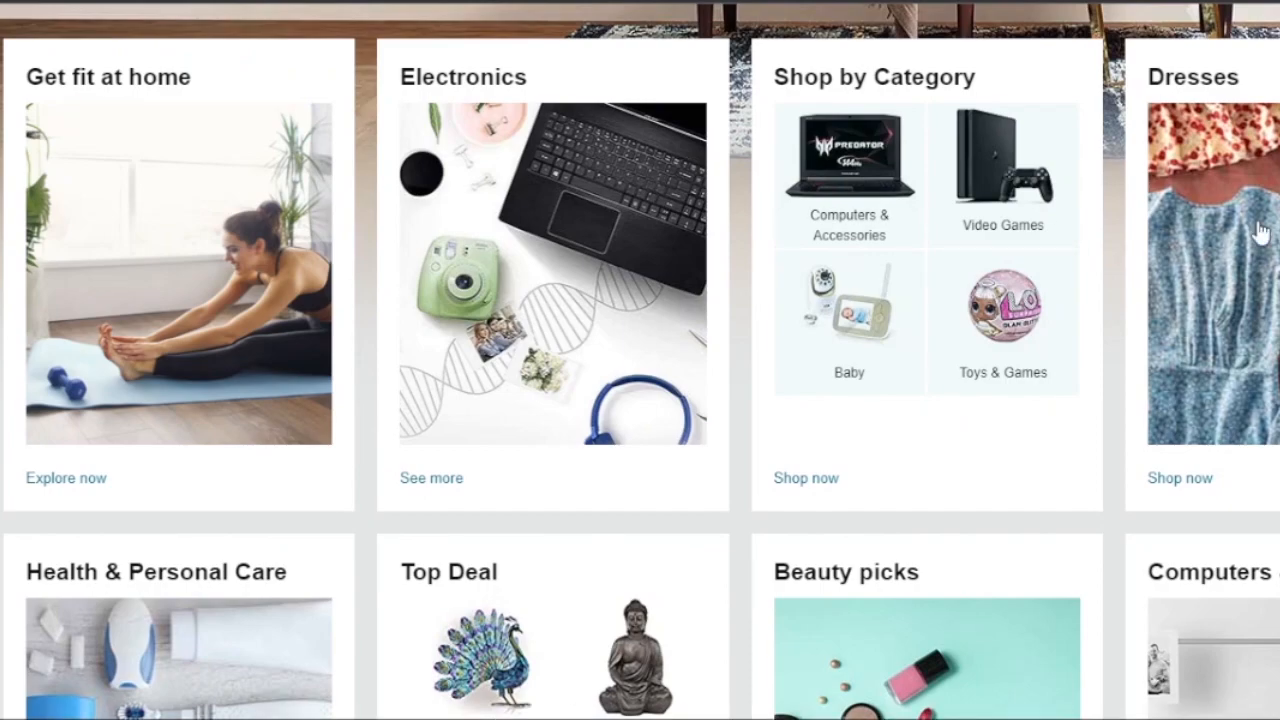
Choose the black ZESICA maxi dress from Amazon's Dresses category and import it into the store by its product link in Spreadr.
click(1259, 231)
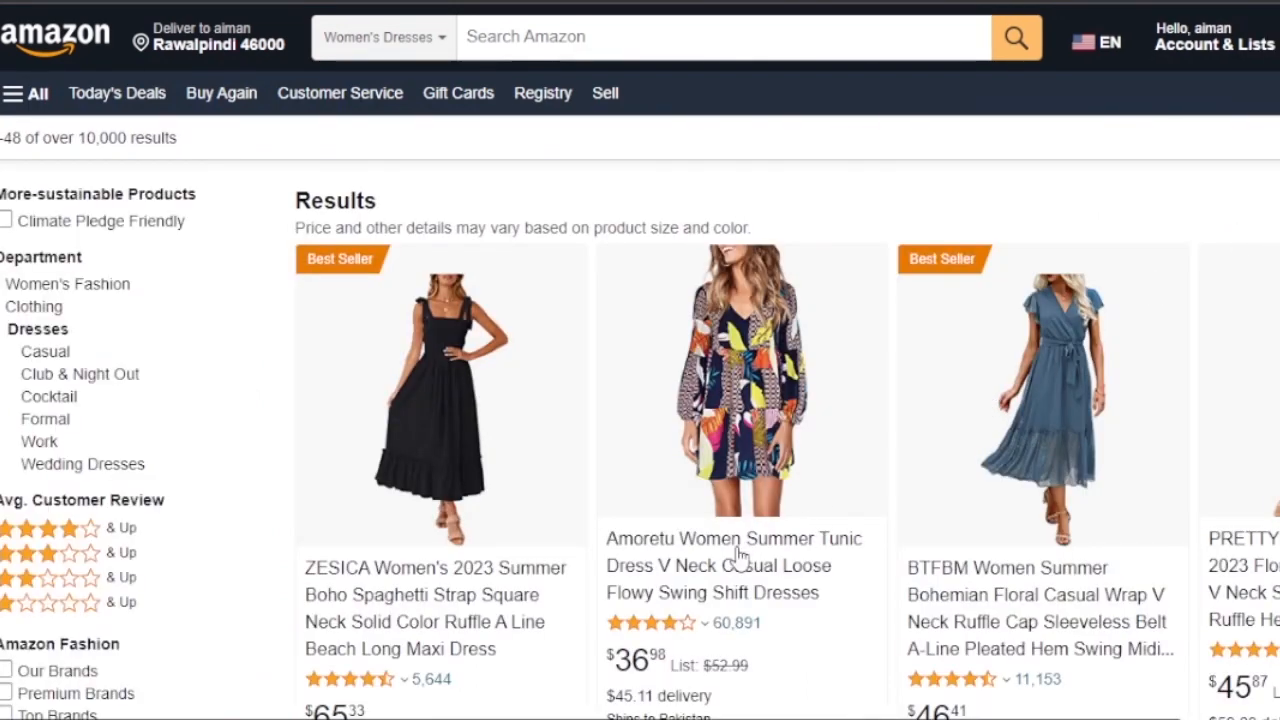
click(420, 432)
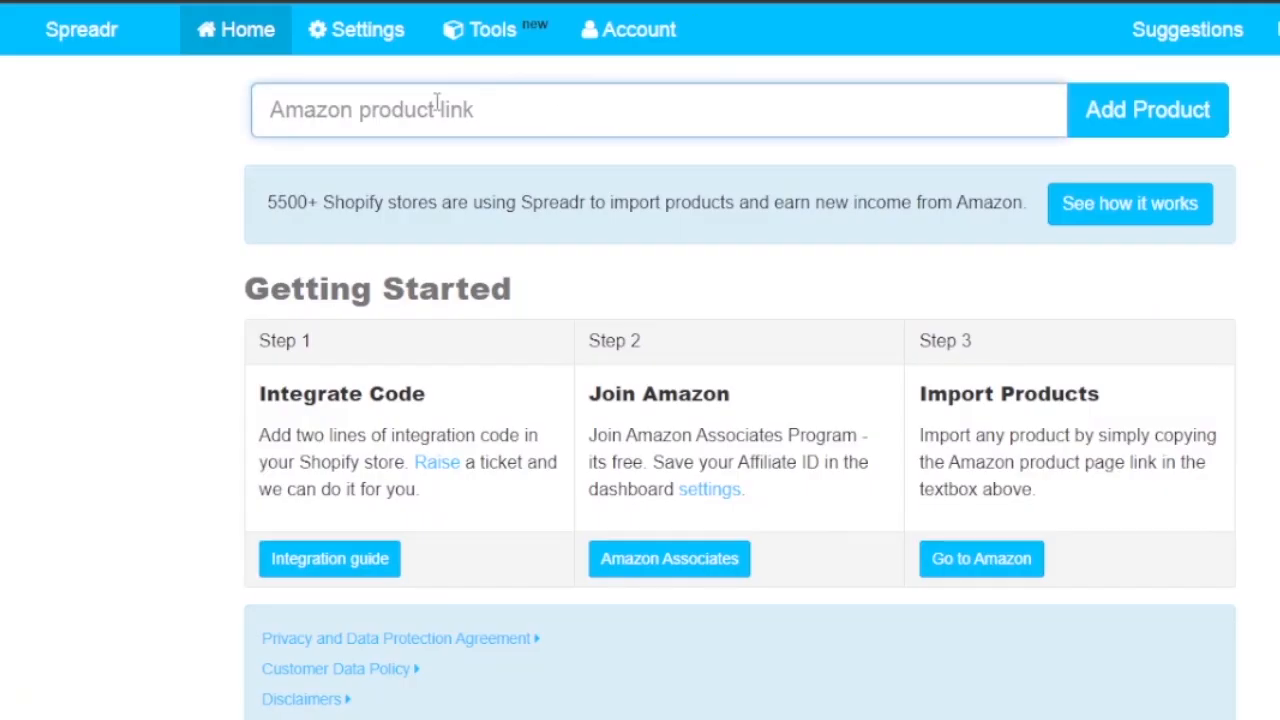
key(ctrl+v)
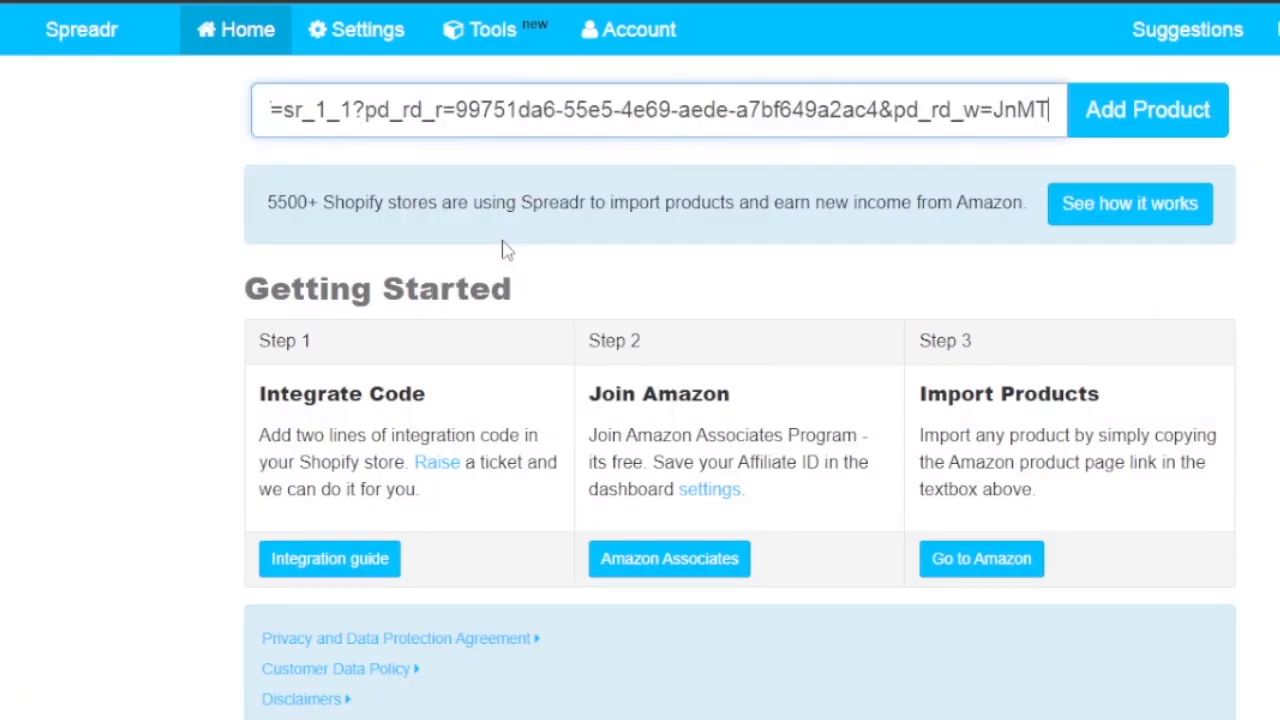
click(1112, 114)
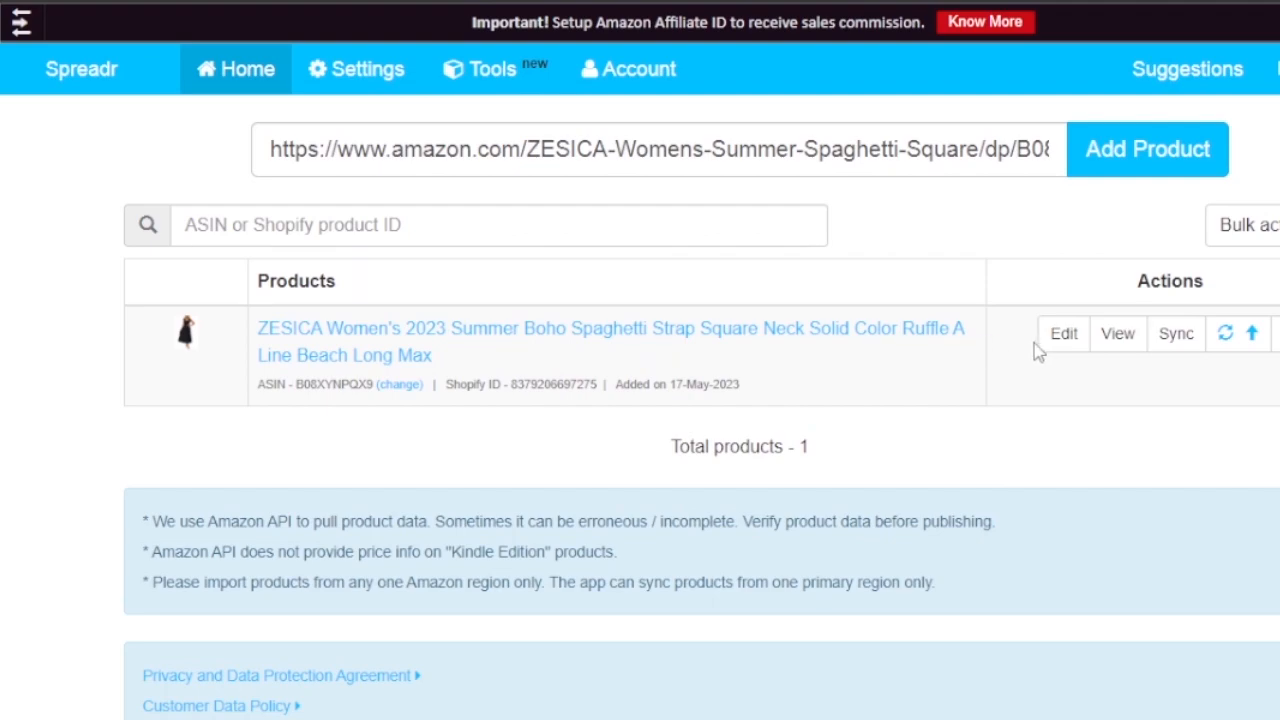
Open the imported ZESICA dress for editing in Shopify and look over its description.
click(1064, 340)
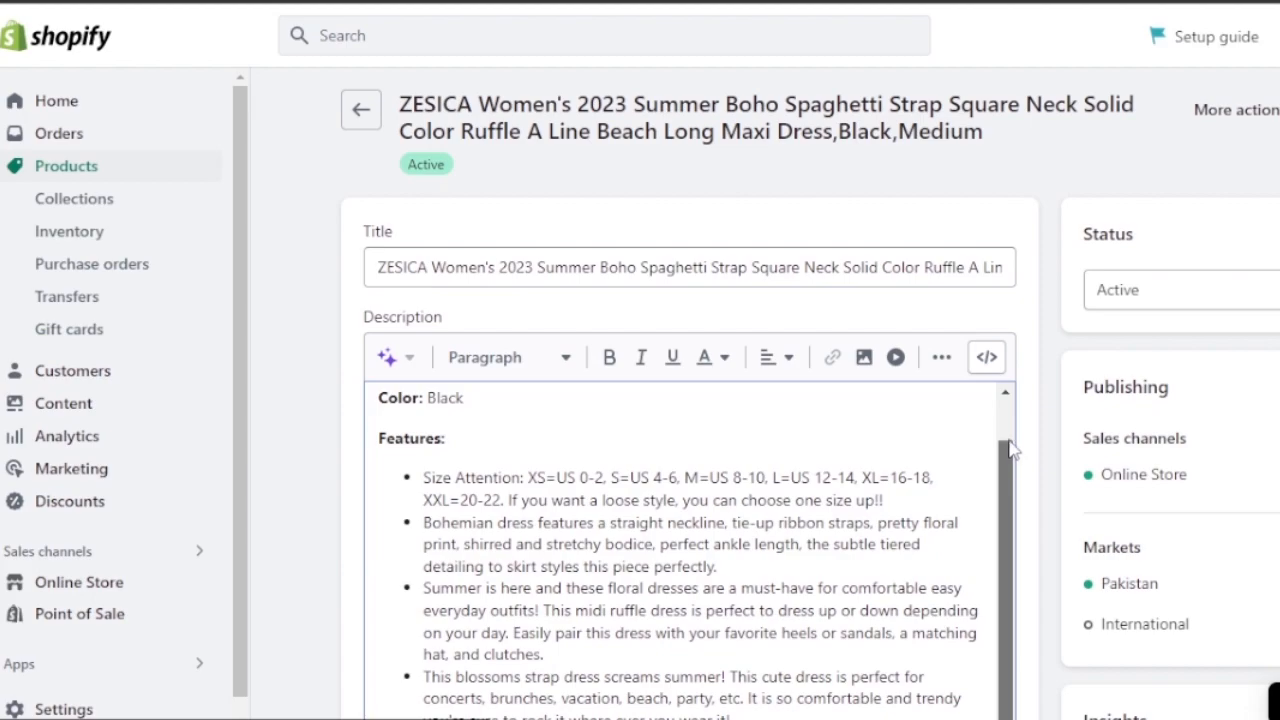
drag(1010, 444, 1006, 392)
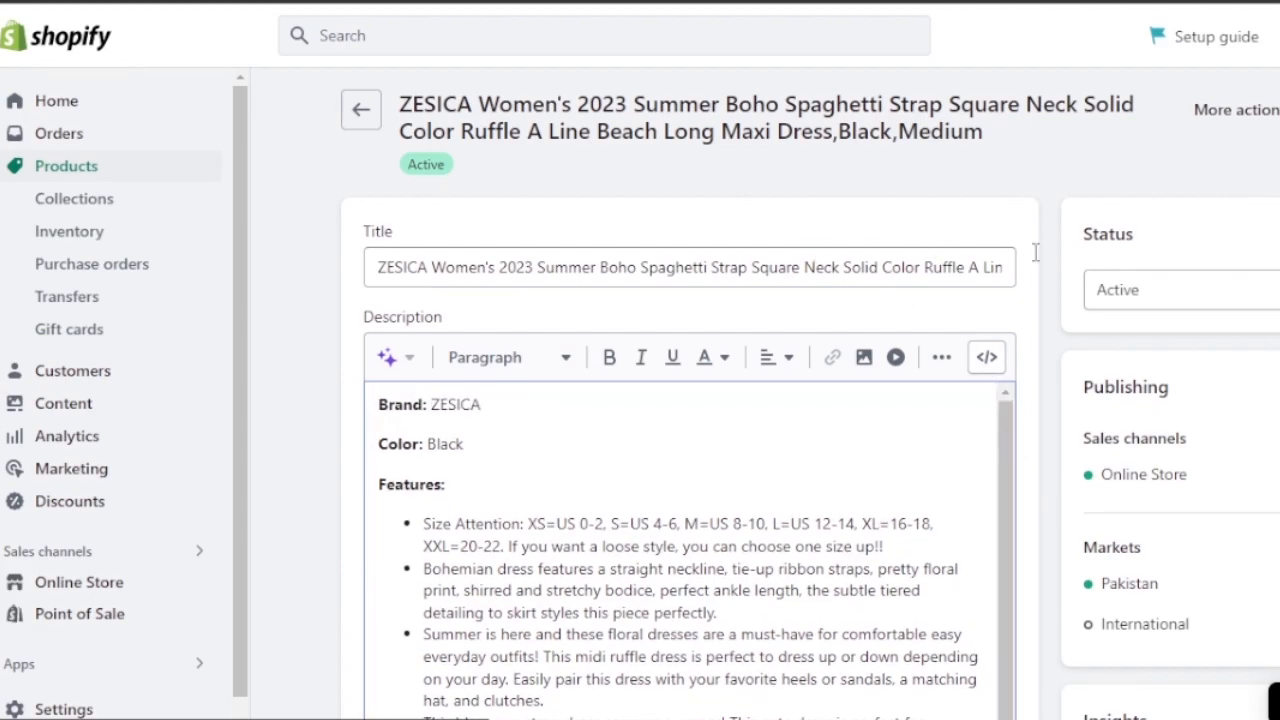
scroll(1099, 260, down, 2)
scroll(889, 207, up, 1)
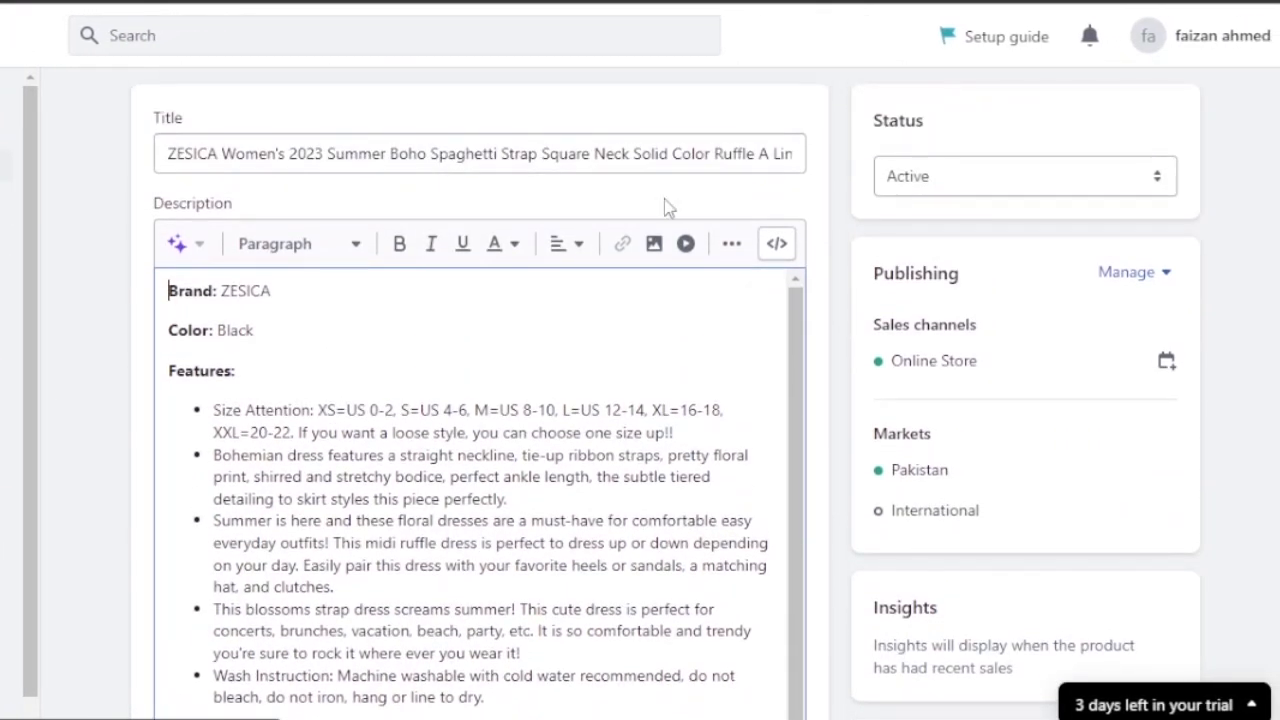
Shorten the product title by removing "Women's 2023" and "Square Neck Solid Color Ruffle".
drag(325, 152, 224, 160)
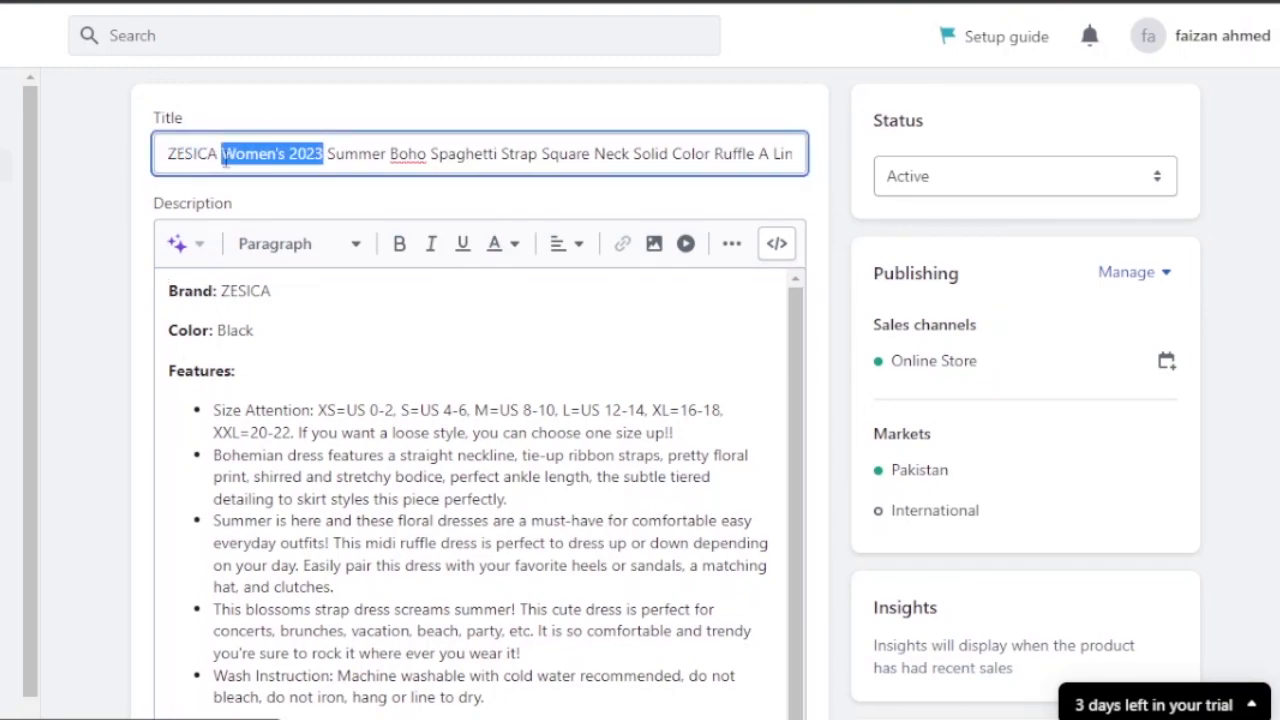
key(BackSpace)
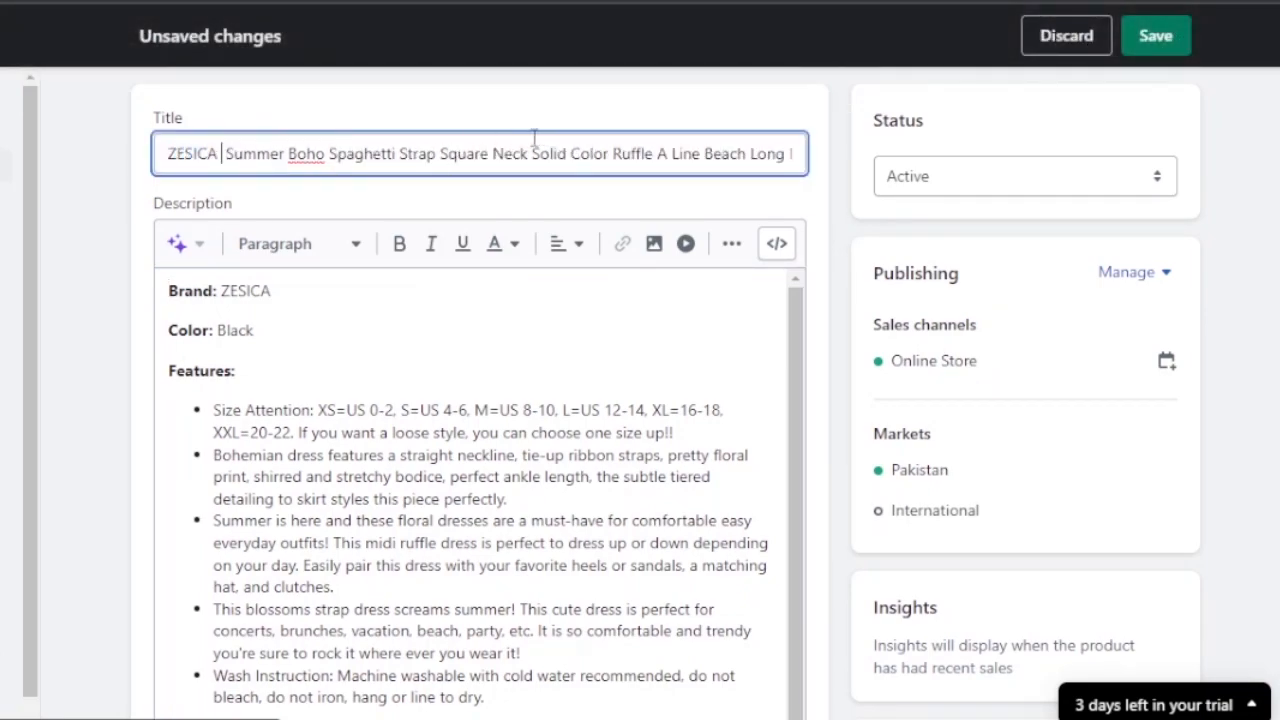
drag(441, 153, 658, 158)
key(BackSpace)
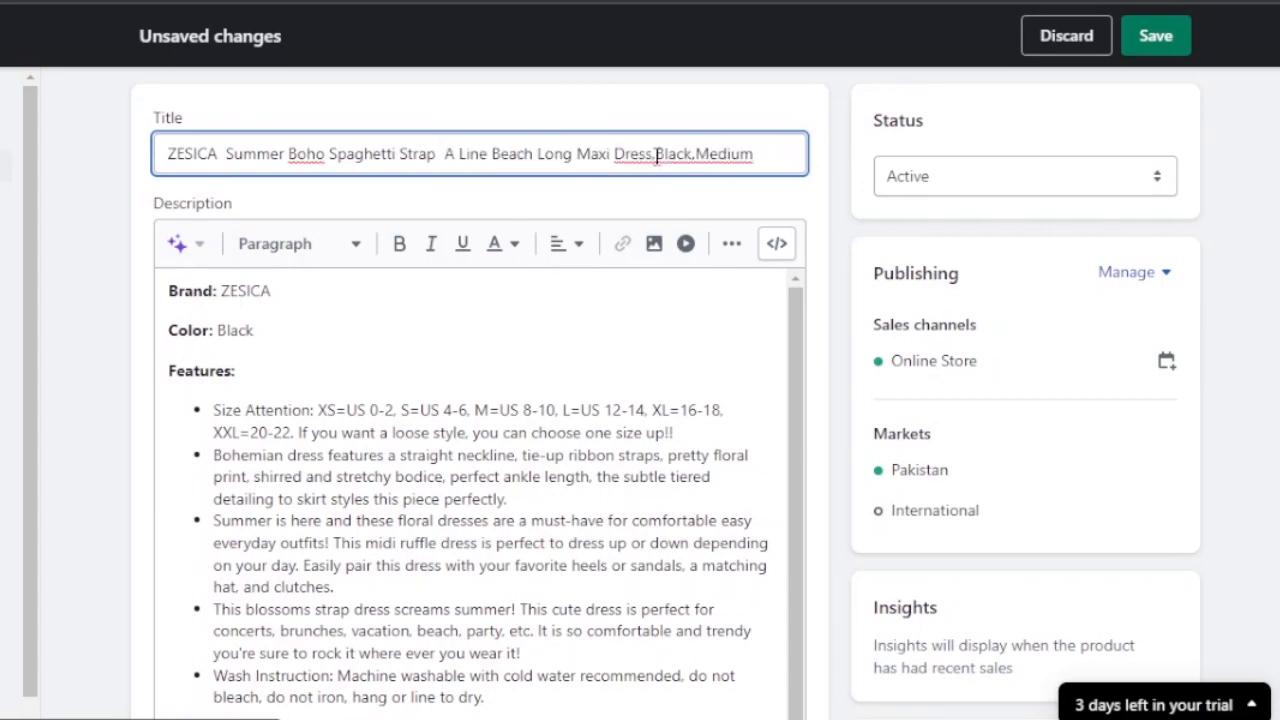
Remove the extra space after "Strap" and the trailing ",Black,Medium" from the product title.
key(BackSpace)
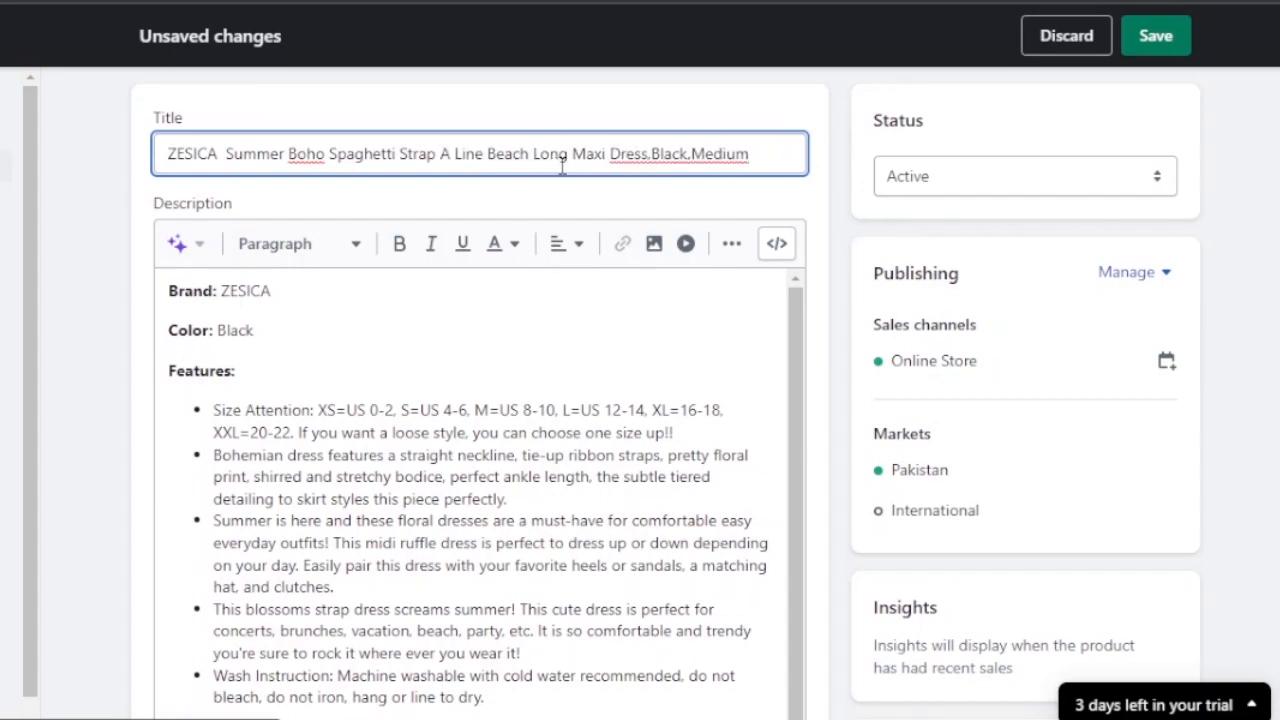
double_click(757, 153)
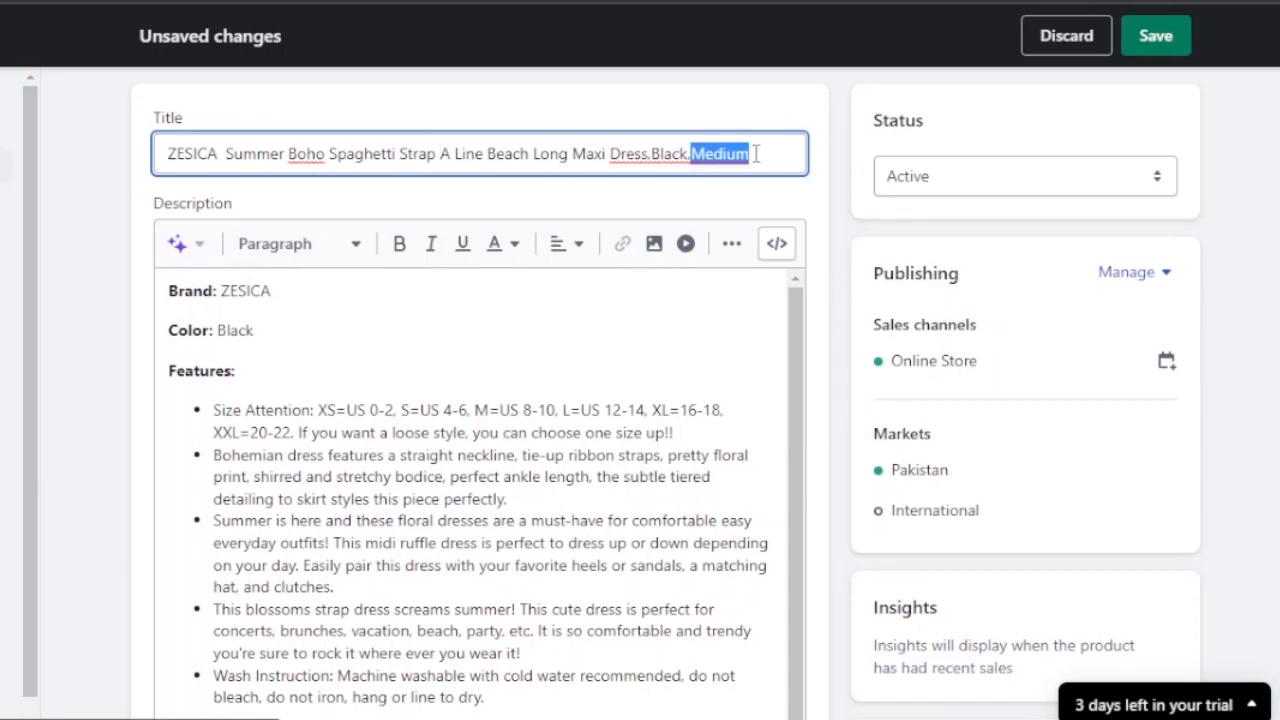
click(652, 154)
drag(652, 154, 760, 152)
key(BackSpace)
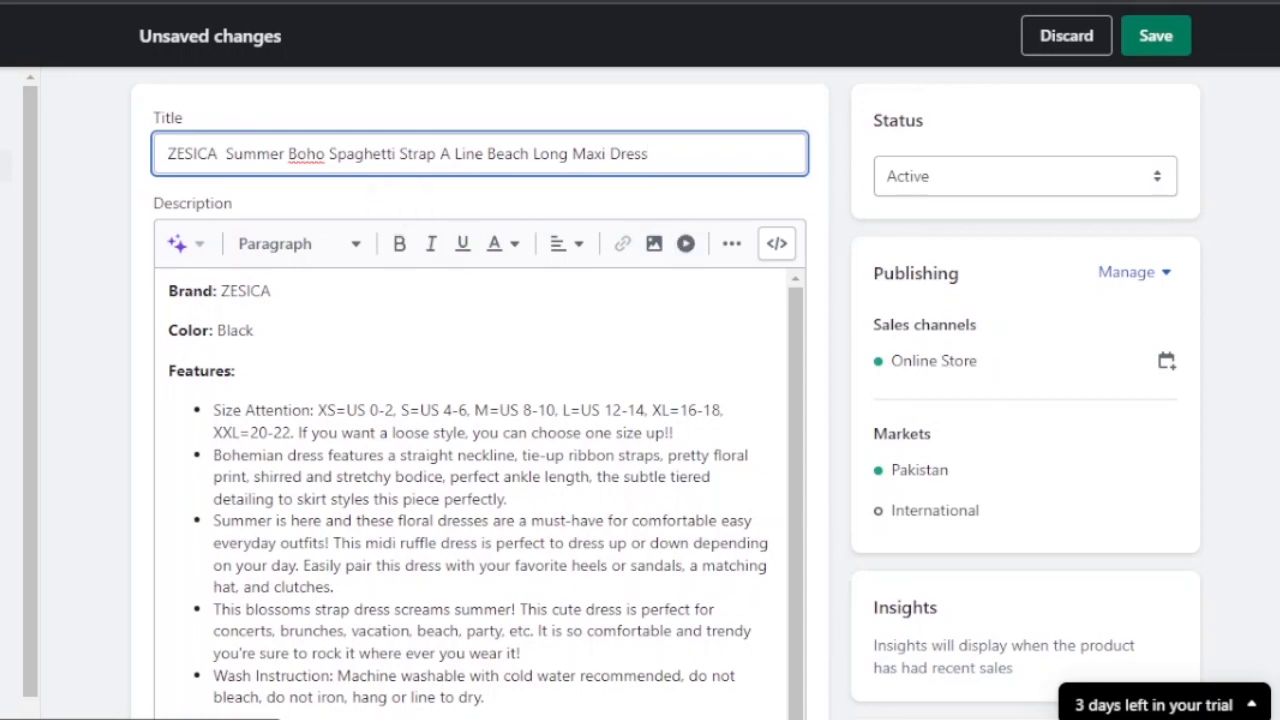
Look over the product description, from the feature bullets down to the package dimensions.
scroll(675, 393, down, 2)
scroll(675, 393, up, 1)
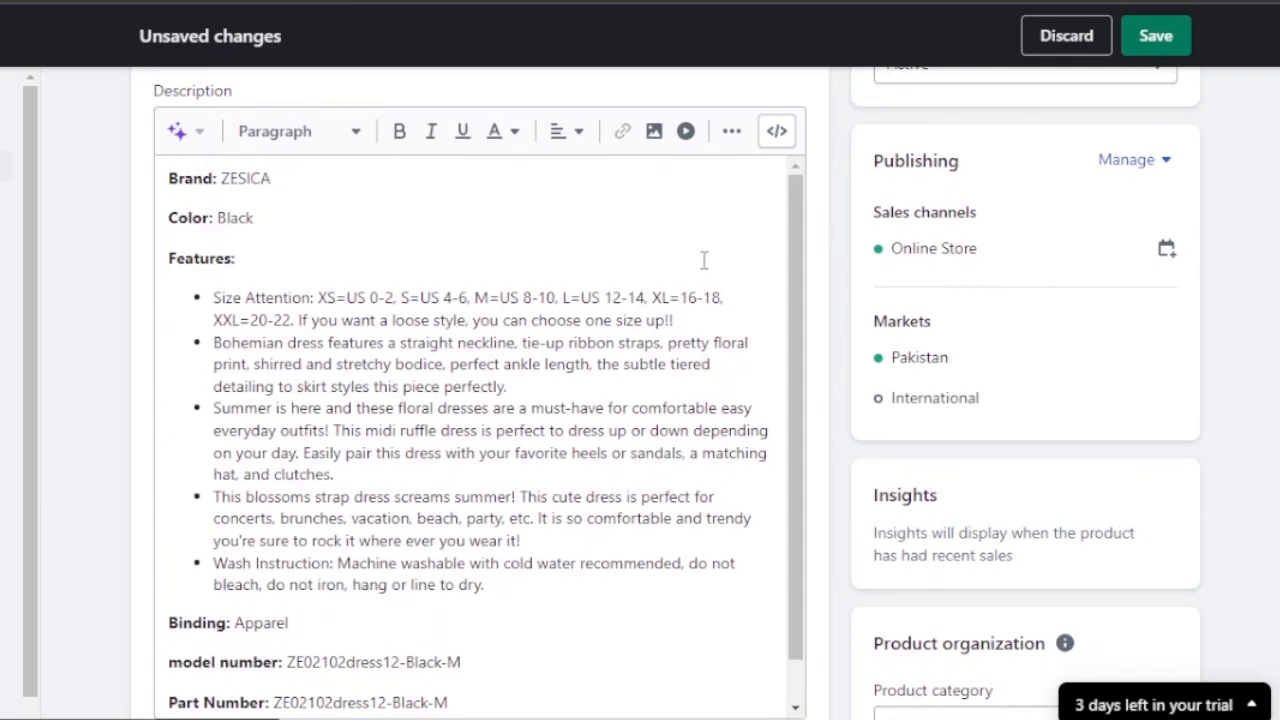
drag(800, 246, 800, 296)
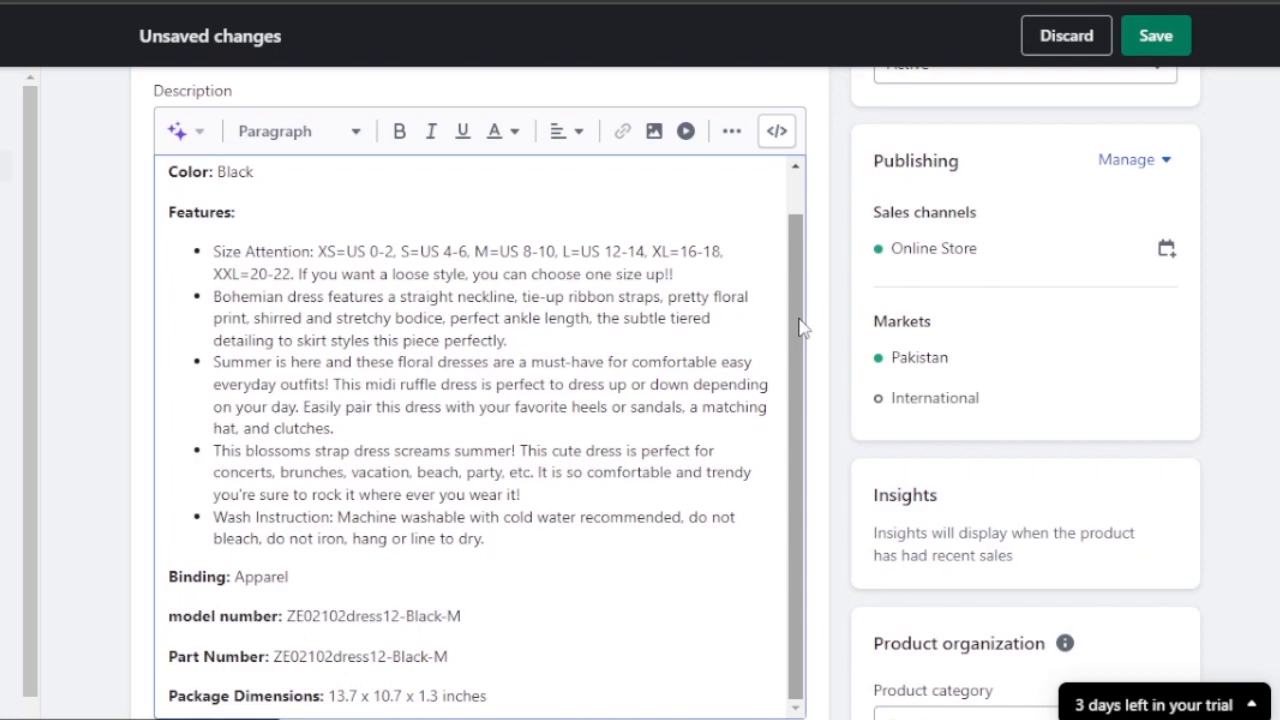
drag(281, 362, 547, 645)
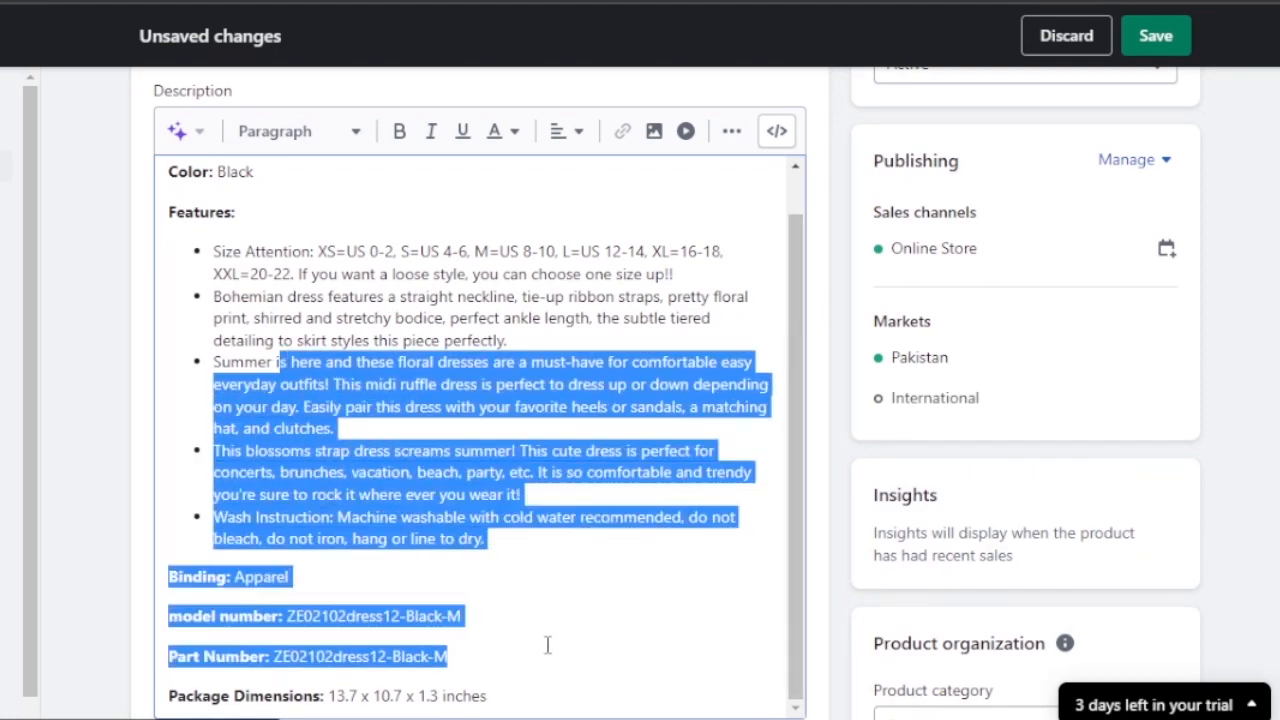
drag(548, 645, 414, 318)
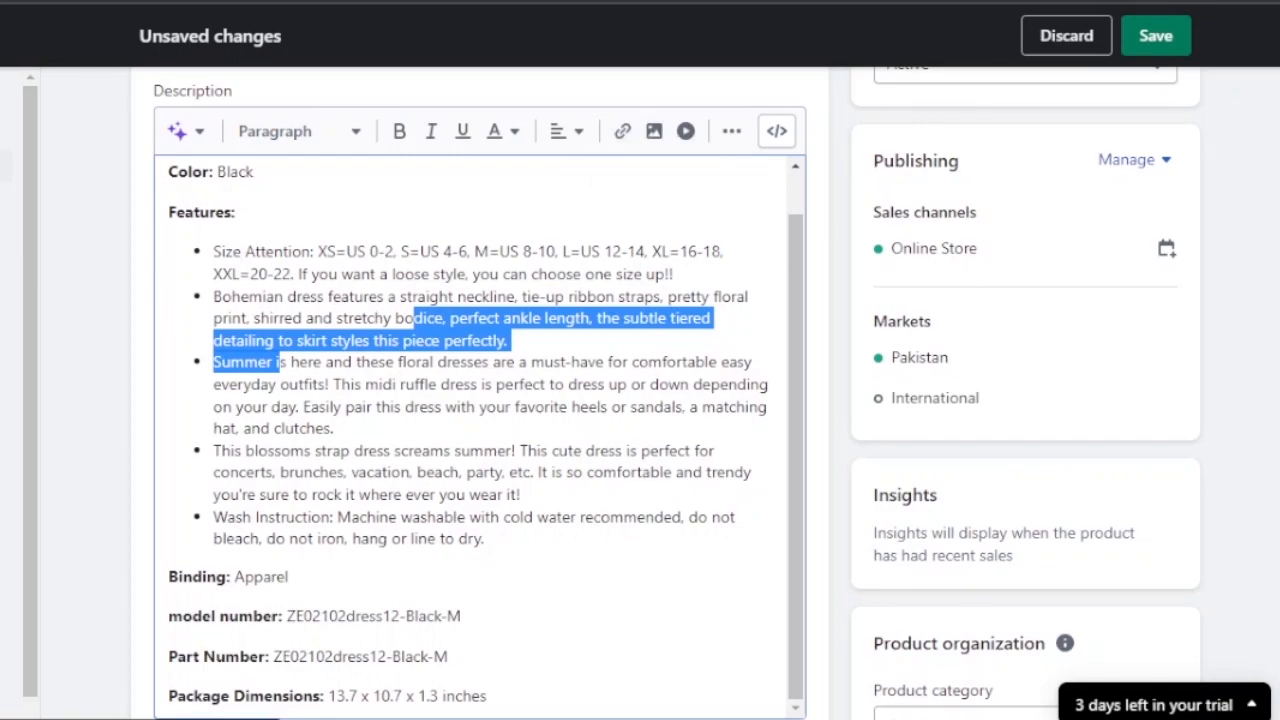
Check the product status options and keep the status set to Active.
scroll(630, 300, up, 3)
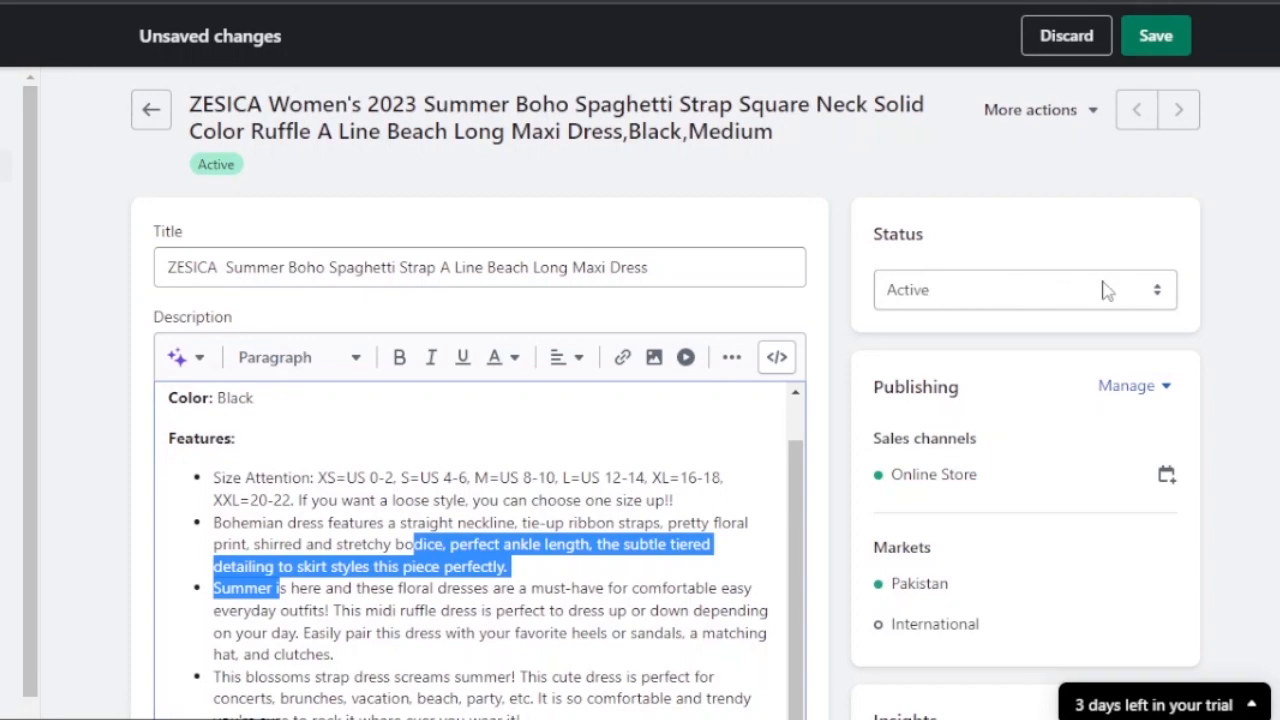
click(1160, 292)
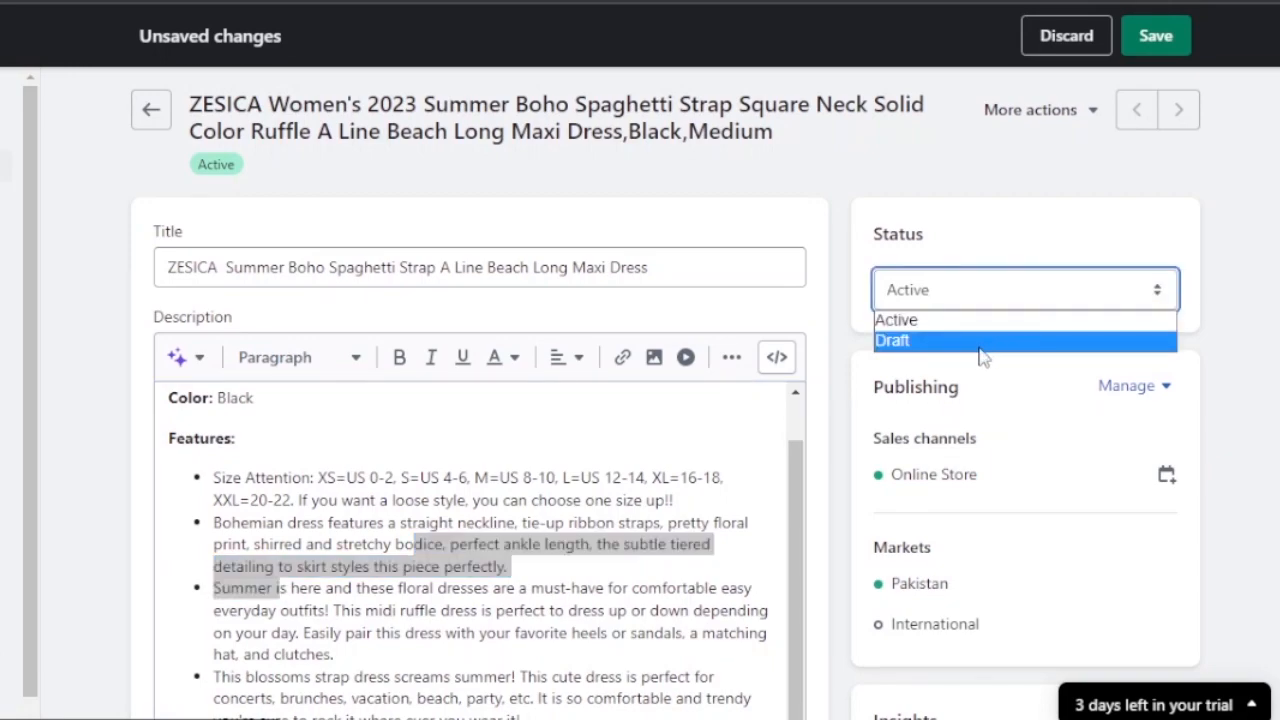
click(955, 320)
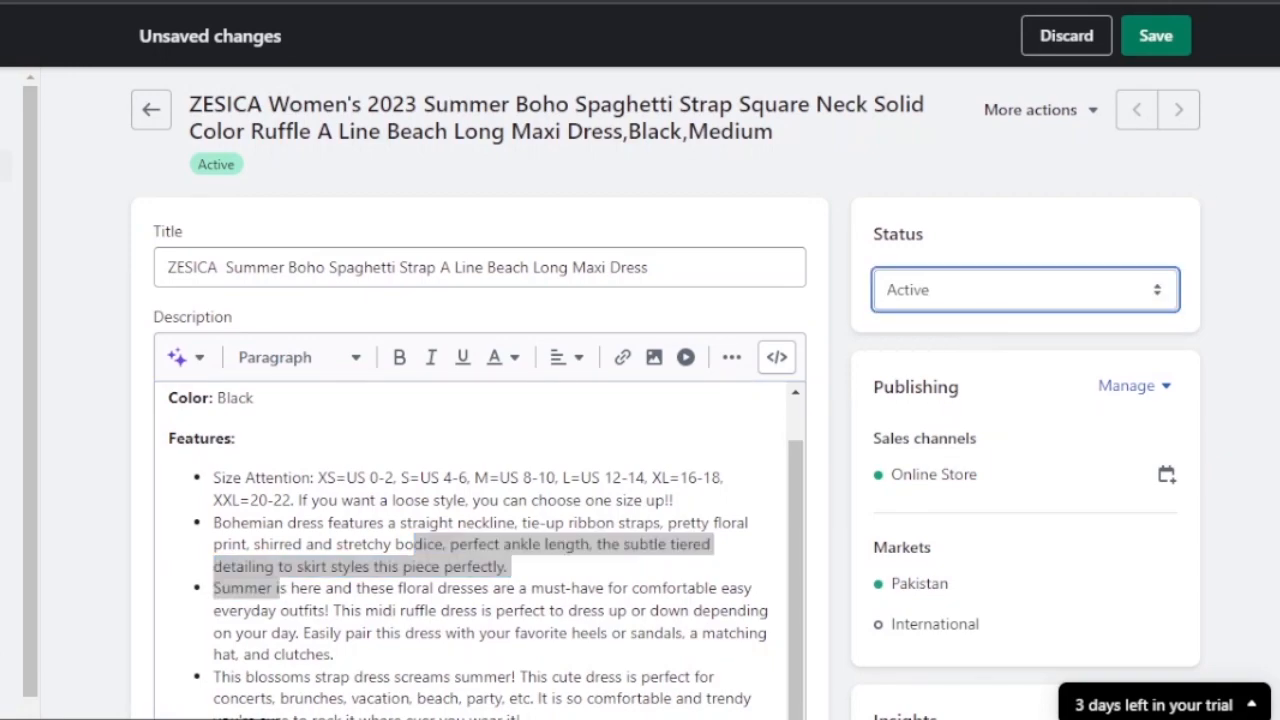
Review the product's sales channels and markets, including the details of the International market.
scroll(665, 390, down, 4)
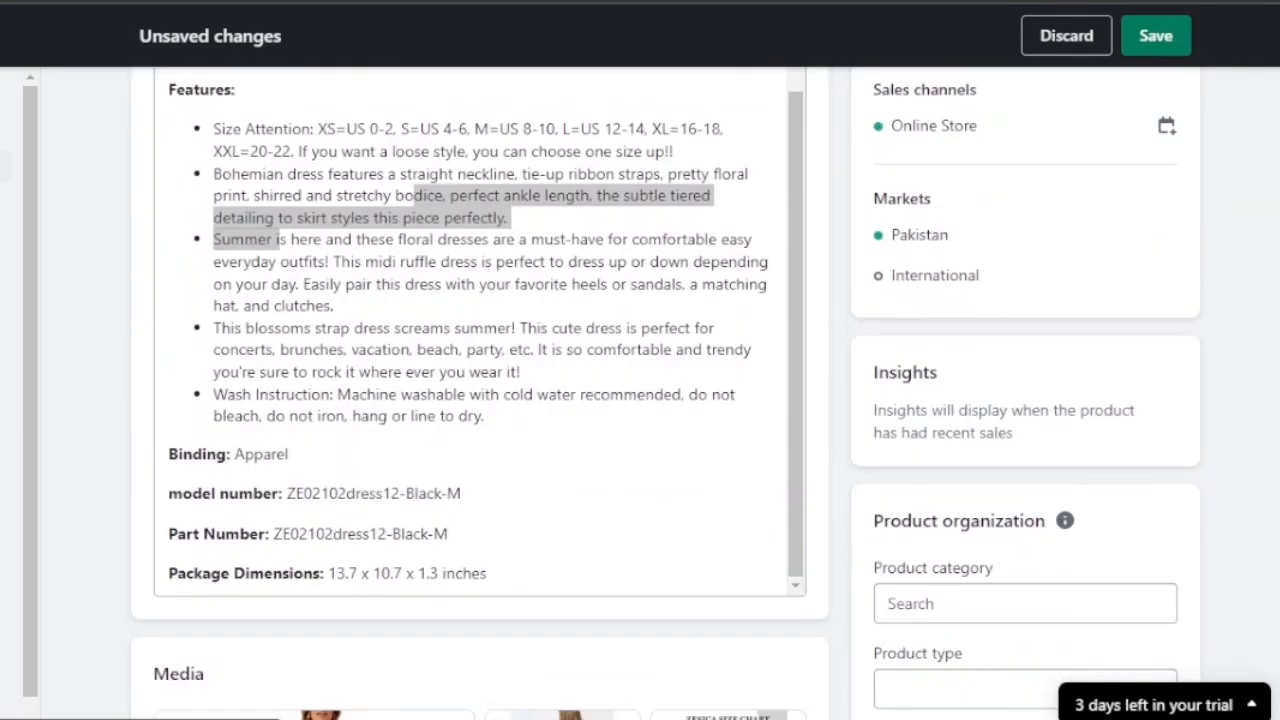
scroll(928, 271, up, 2)
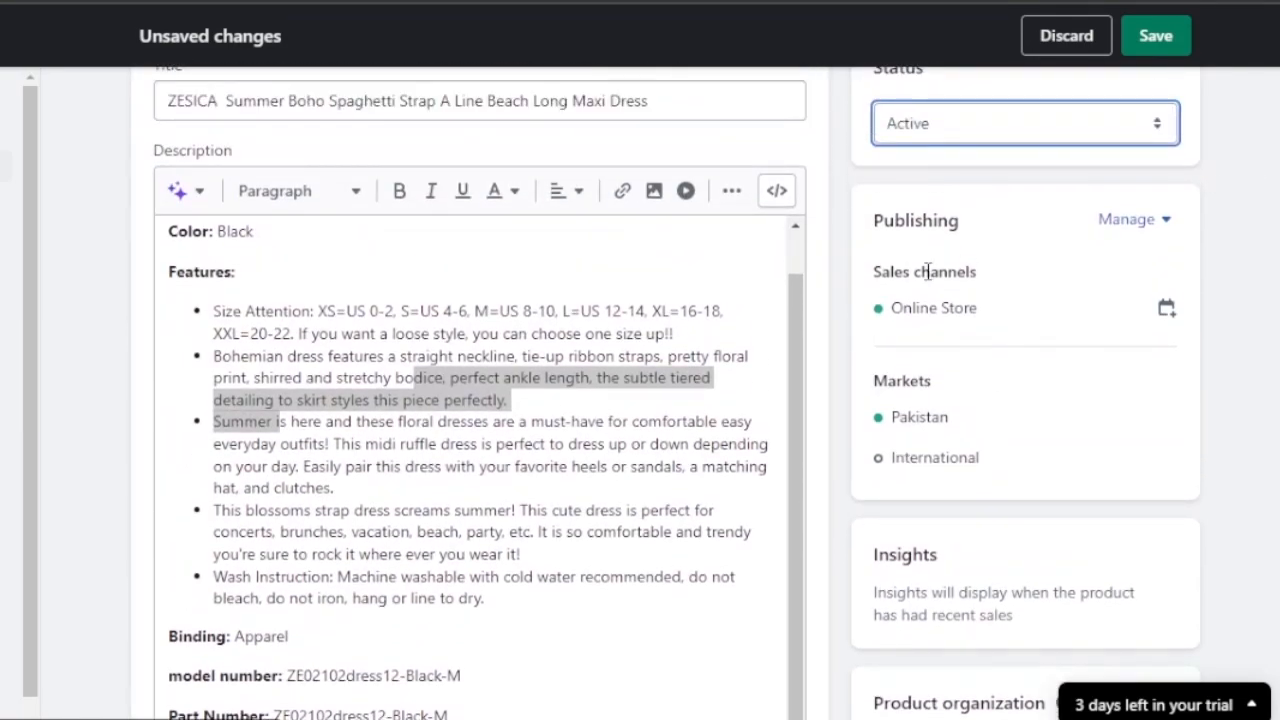
scroll(676, 393, down, 4)
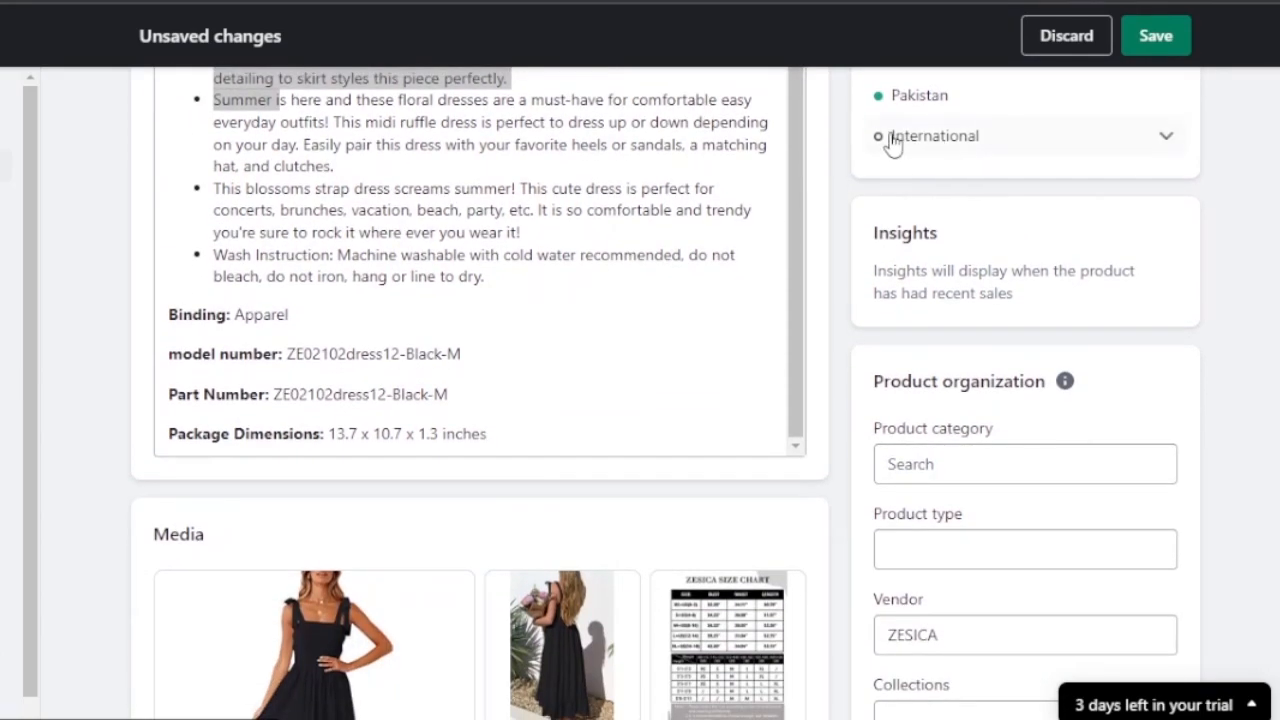
click(893, 143)
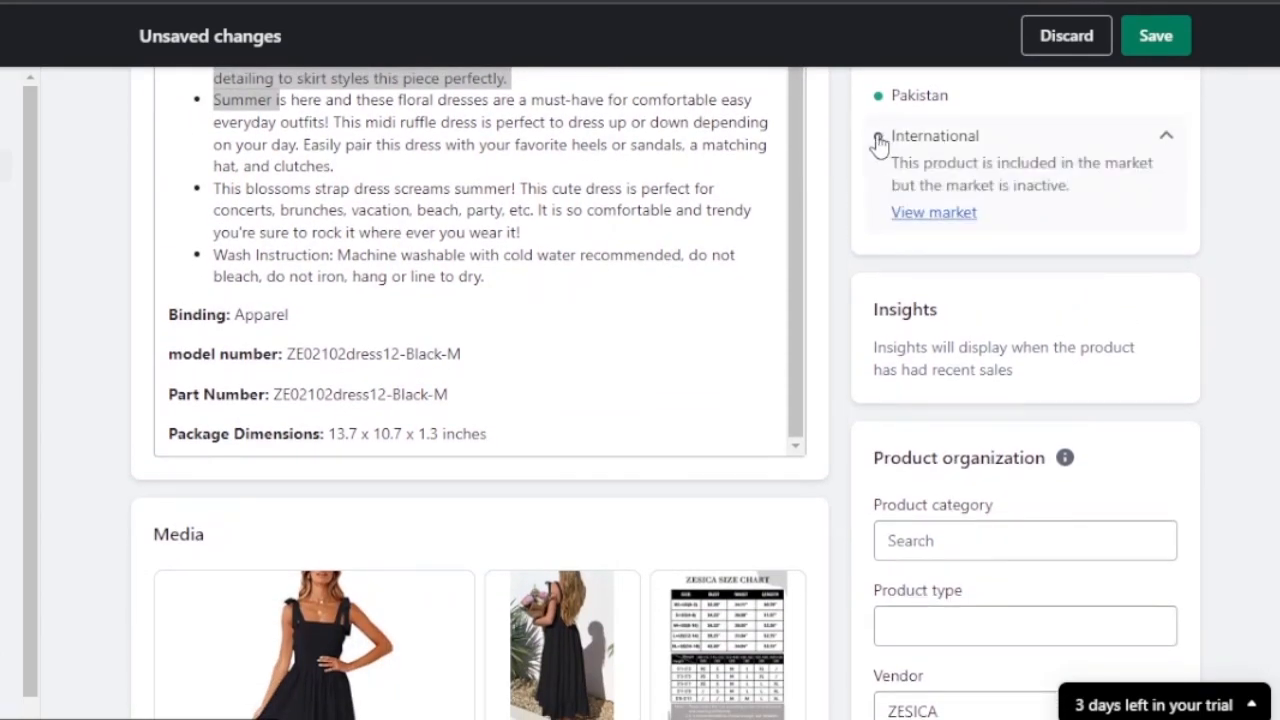
click(878, 143)
Set the product category to Dresses and the product type to "maxi dress".
scroll(666, 392, down, 4)
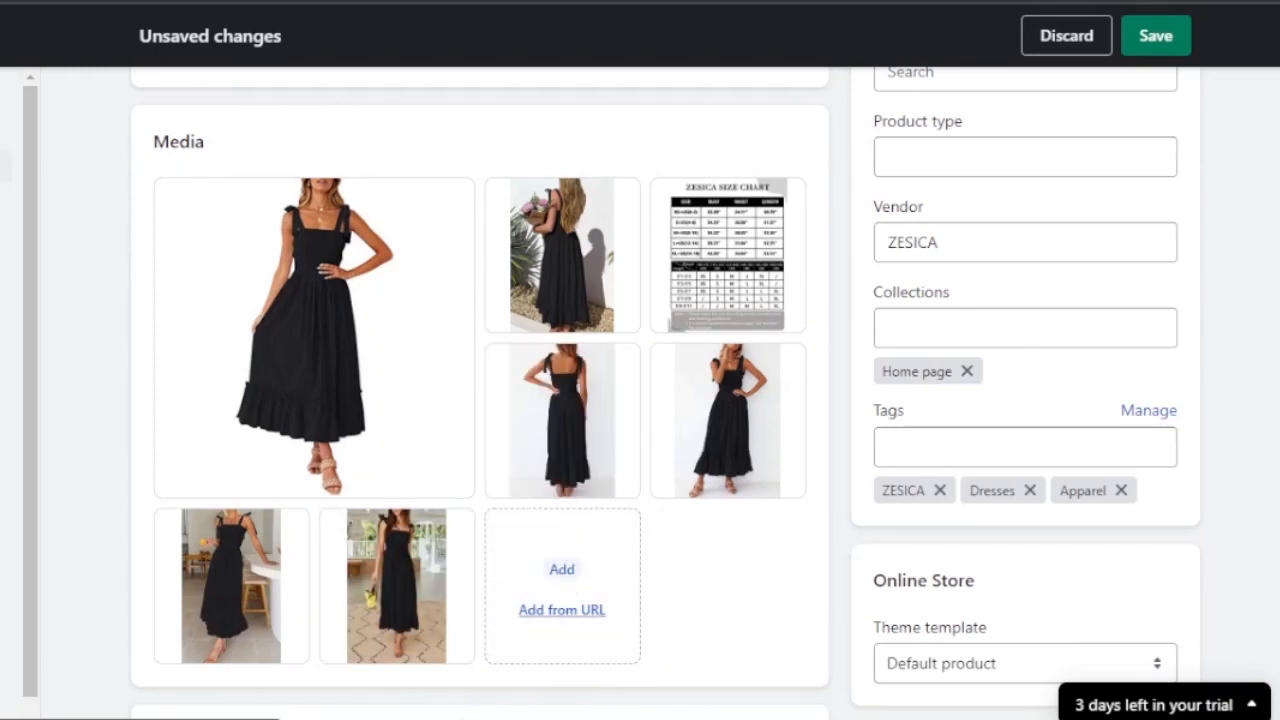
scroll(665, 393, up, 1)
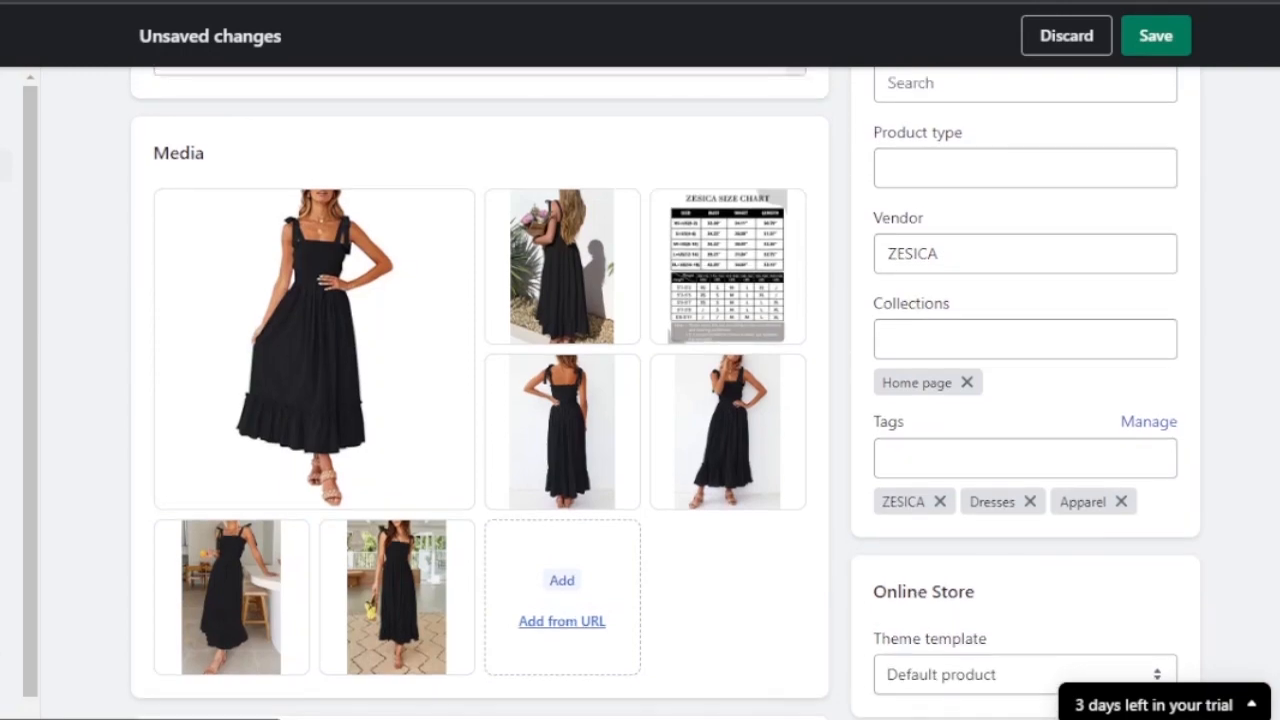
scroll(942, 195, up, 2)
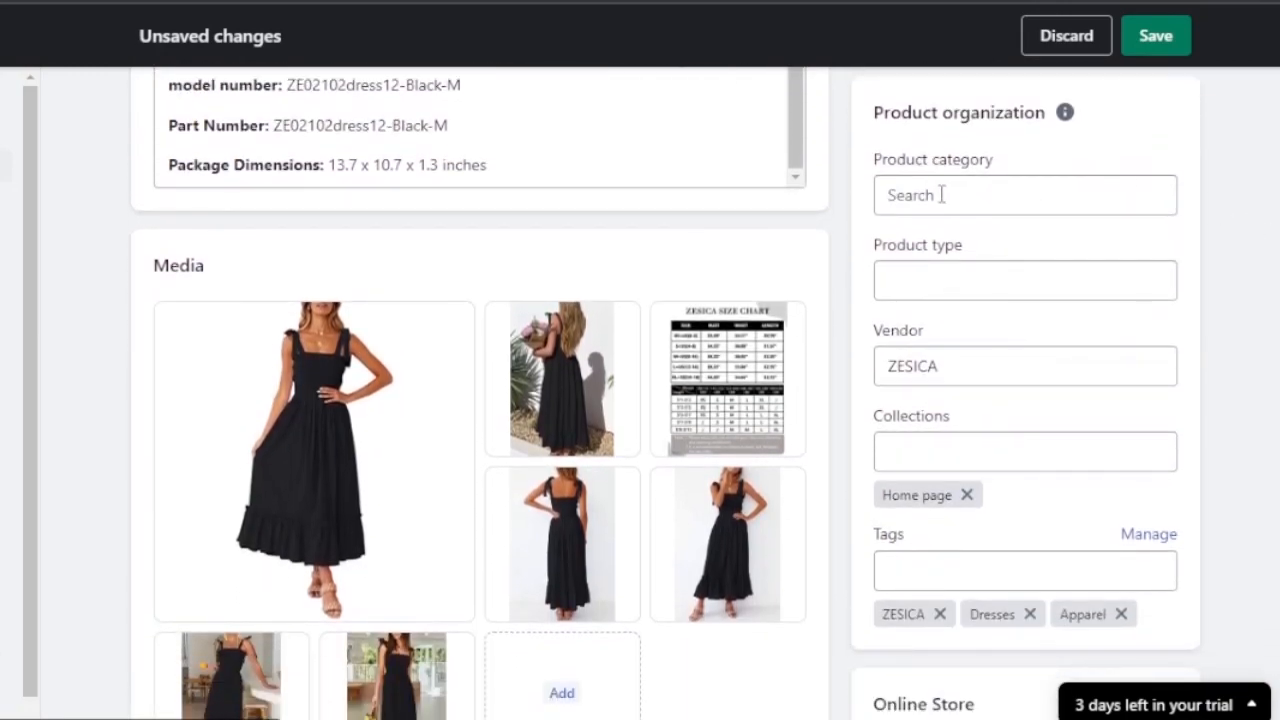
click(941, 195)
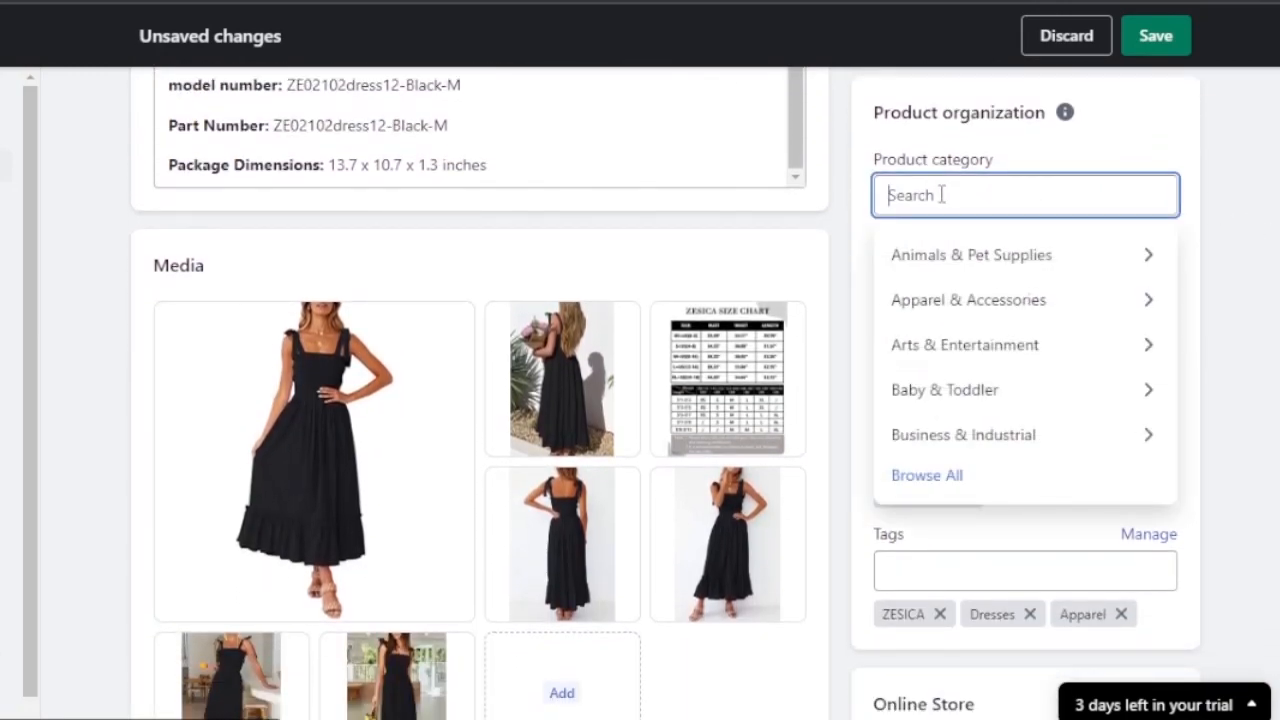
text(dress)
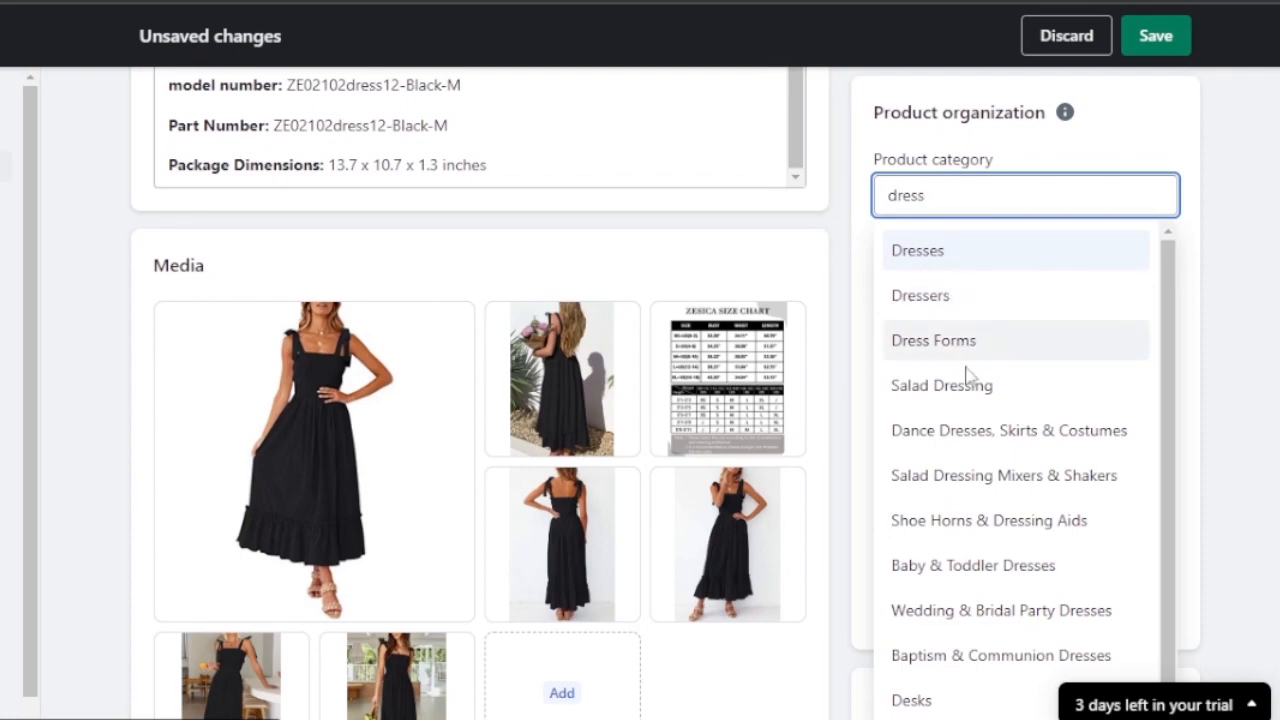
click(955, 278)
click(1006, 283)
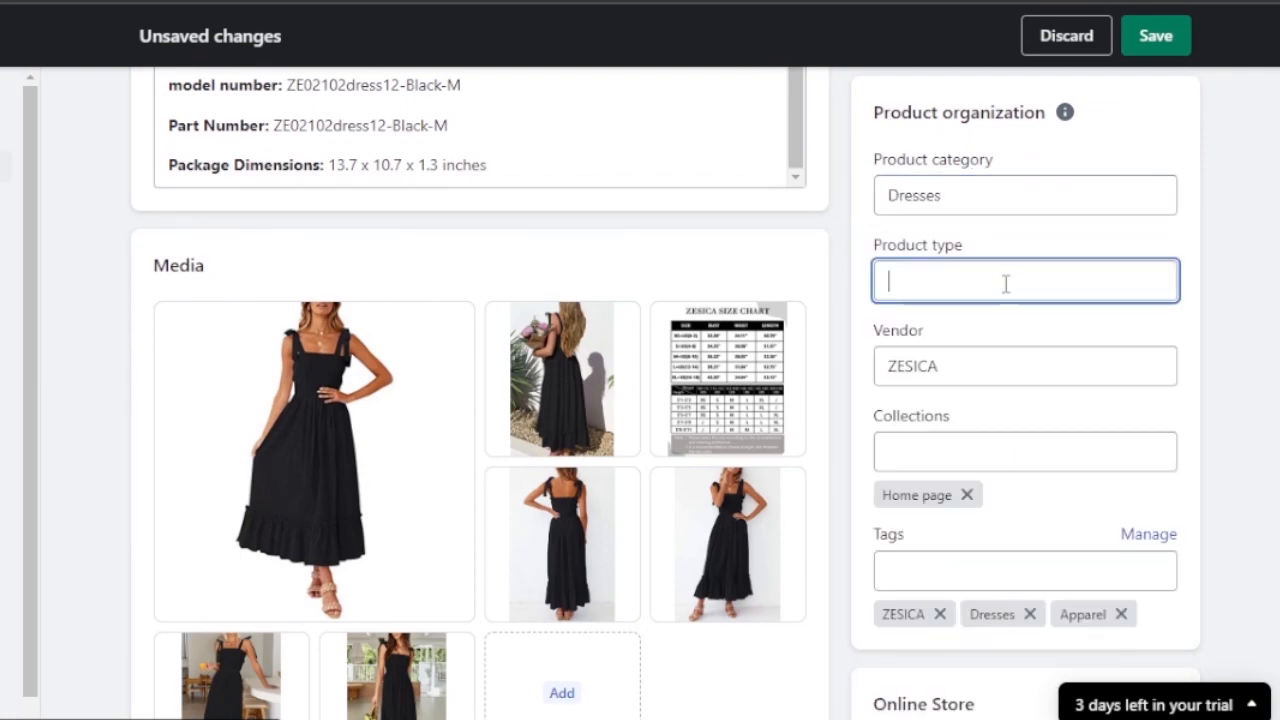
text(maxi dress)
scroll(1006, 283, down, 1)
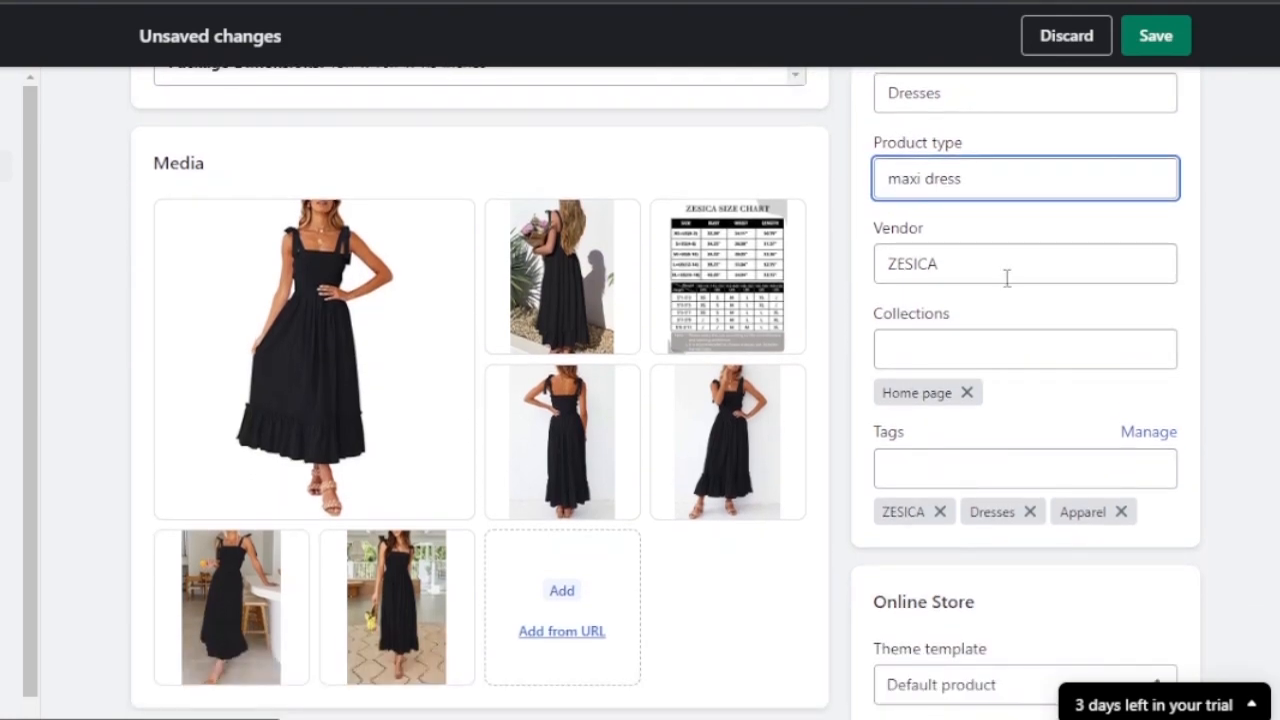
Check which collections are available for the product, leaving Home page selected.
click(1022, 357)
text(s)
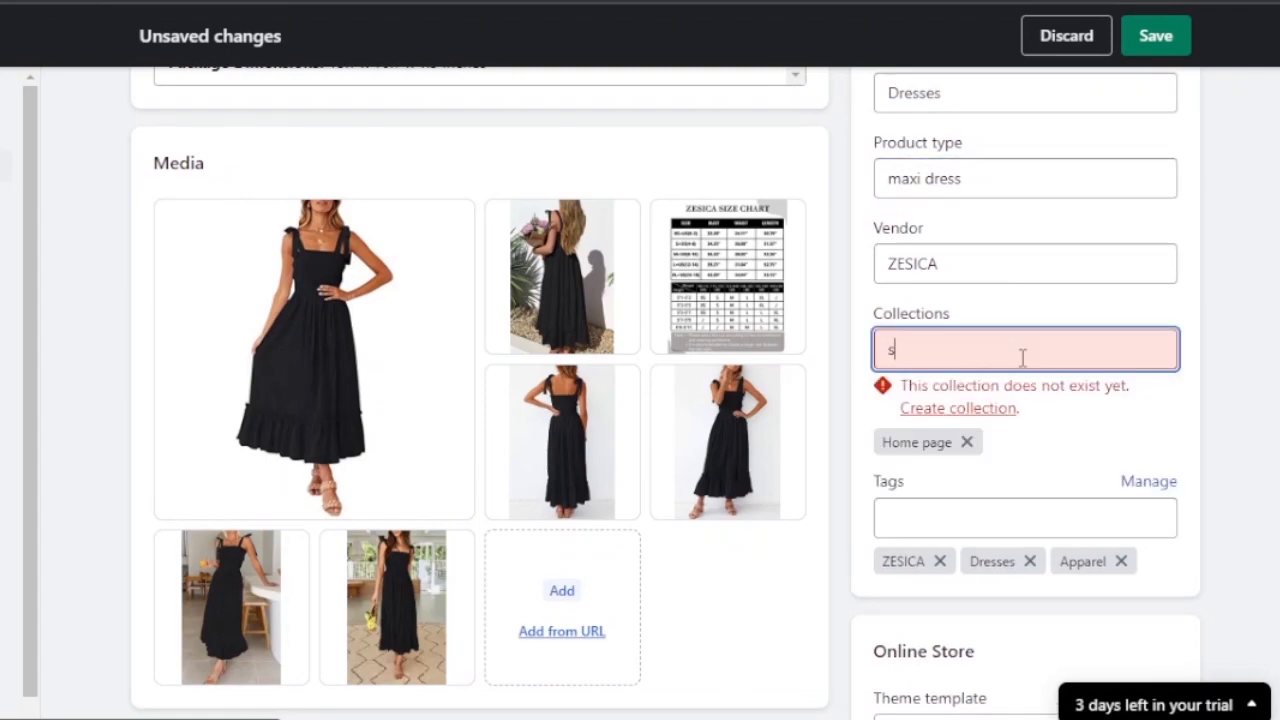
key(BackSpace)
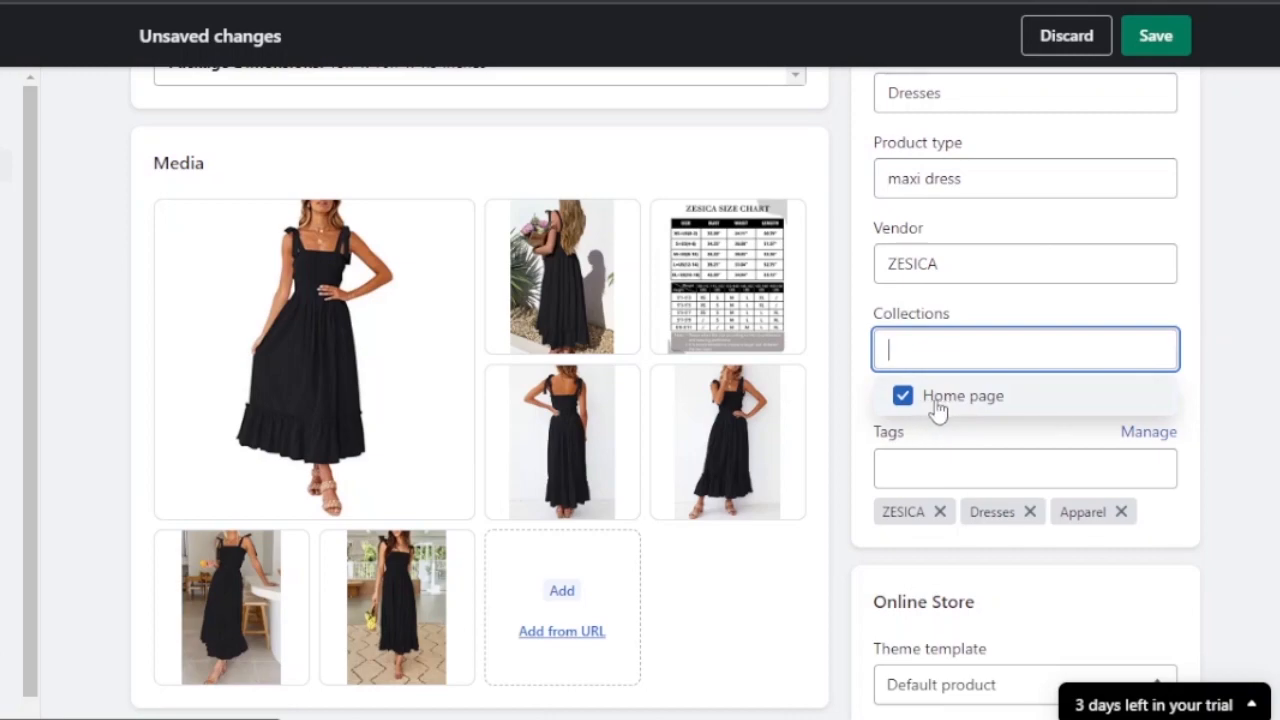
click(1234, 310)
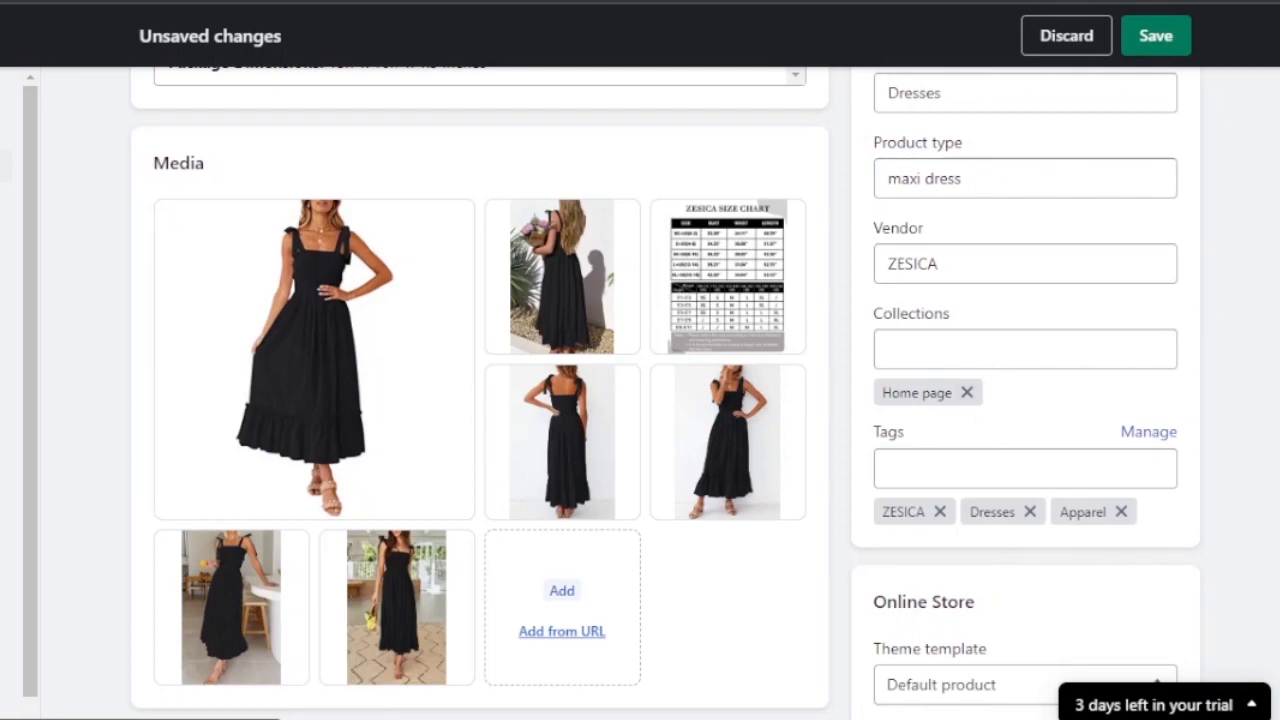
Set the product's price to Rs 20,000.
scroll(640, 400, down, 2)
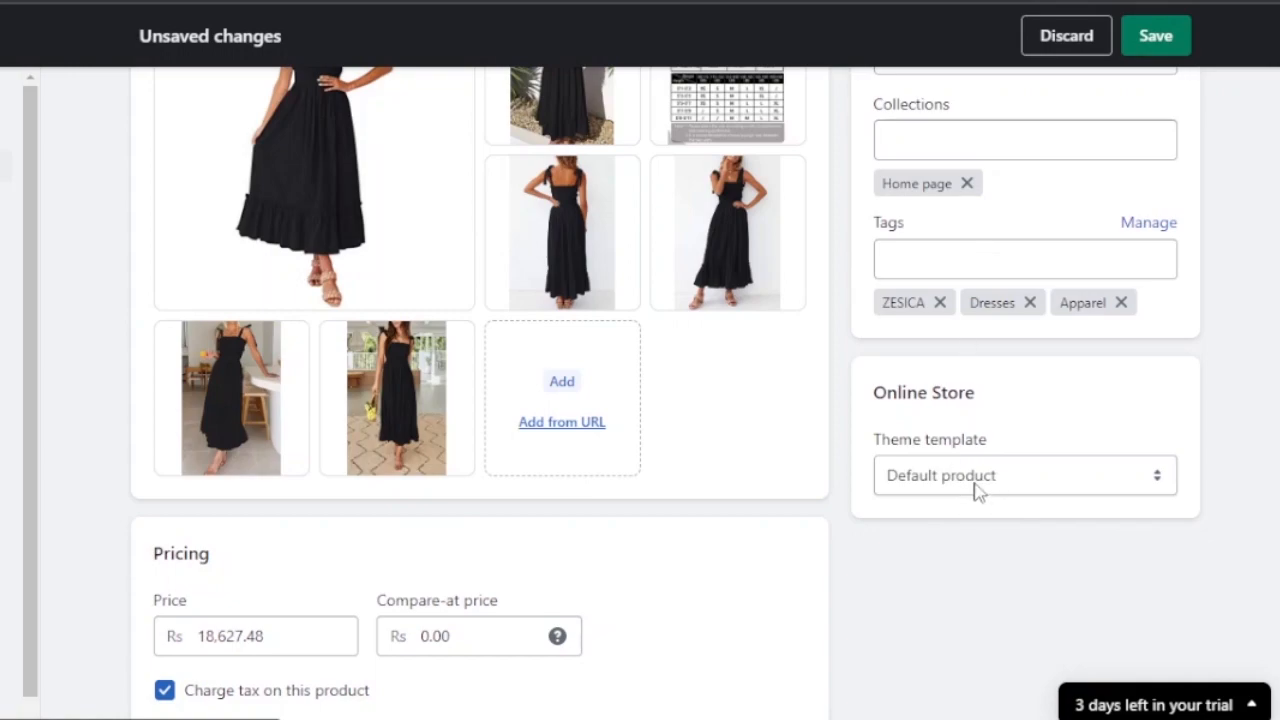
scroll(665, 390, down, 6)
scroll(665, 390, up, 3)
scroll(665, 390, down, 1)
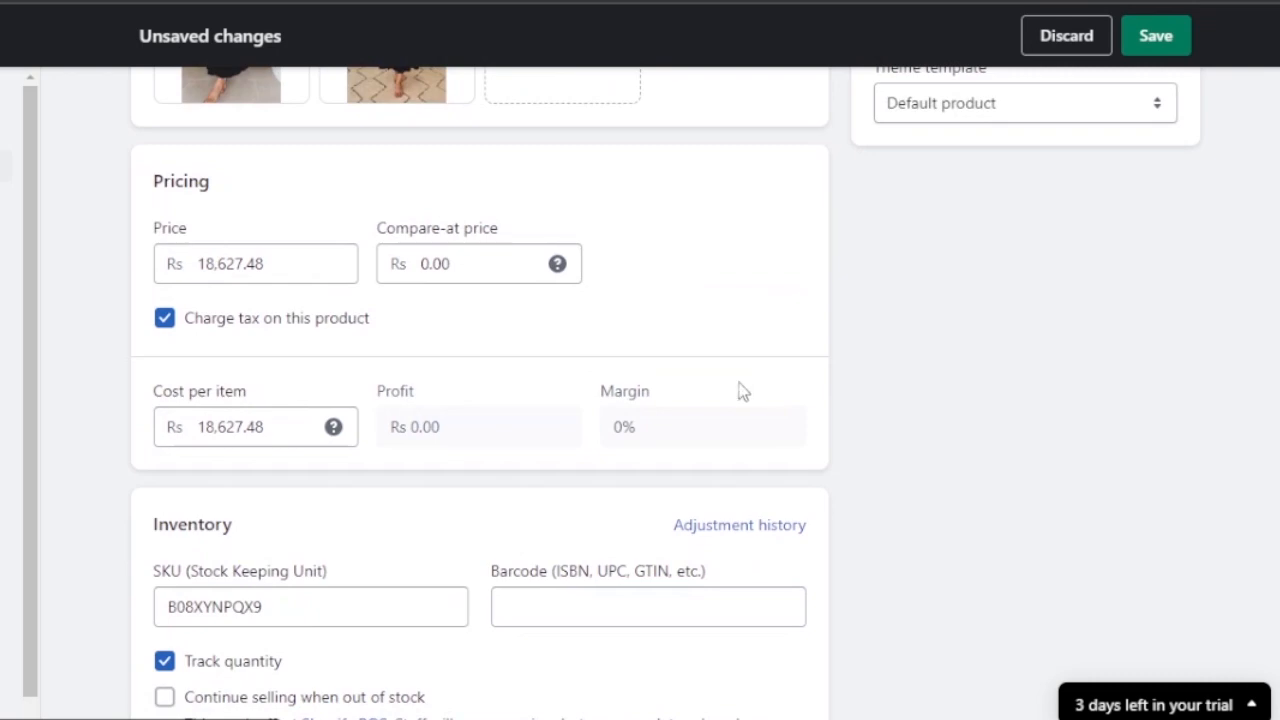
click(259, 263)
drag(259, 263, 193, 263)
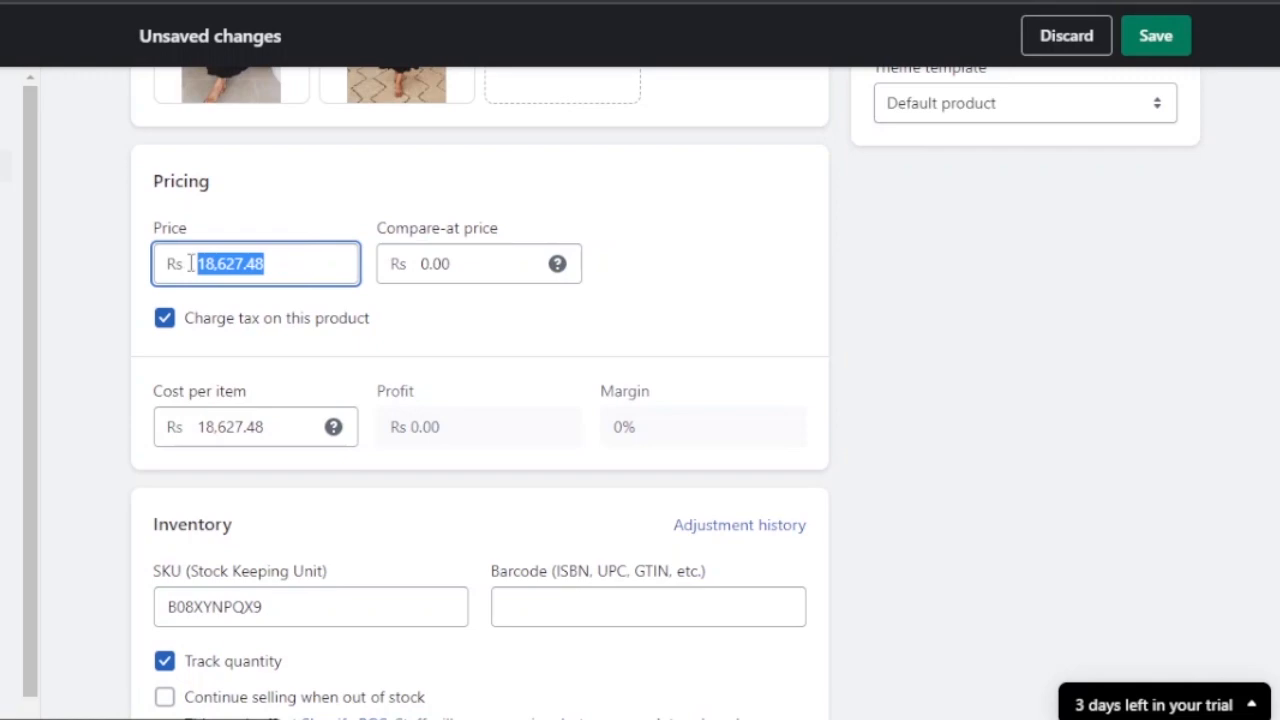
click(272, 262)
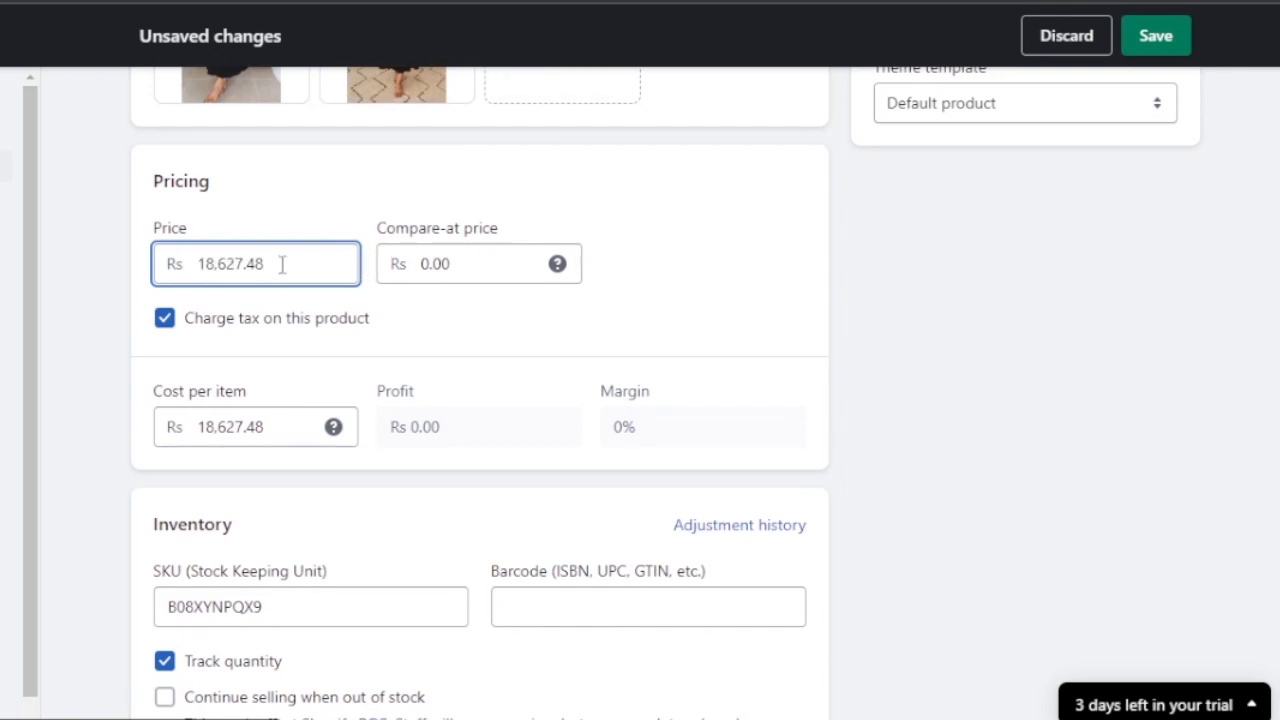
double_click(188, 263)
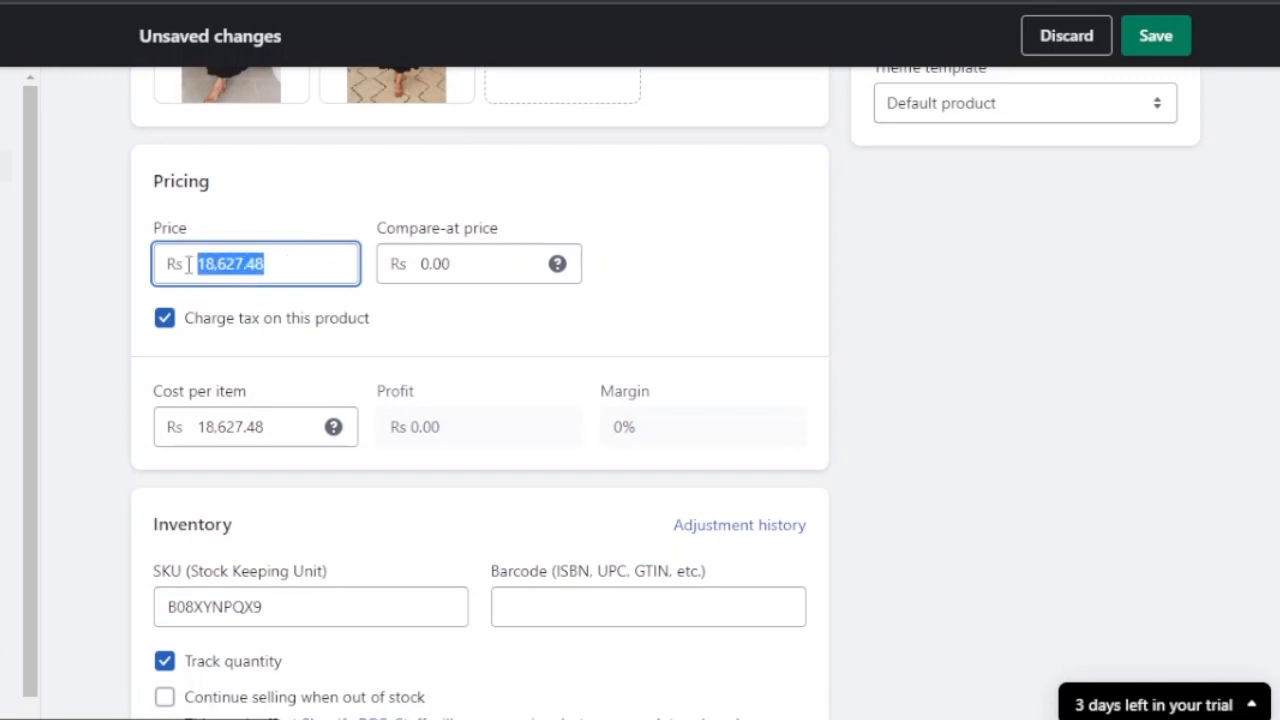
key(BackSpace)
text(20.000)
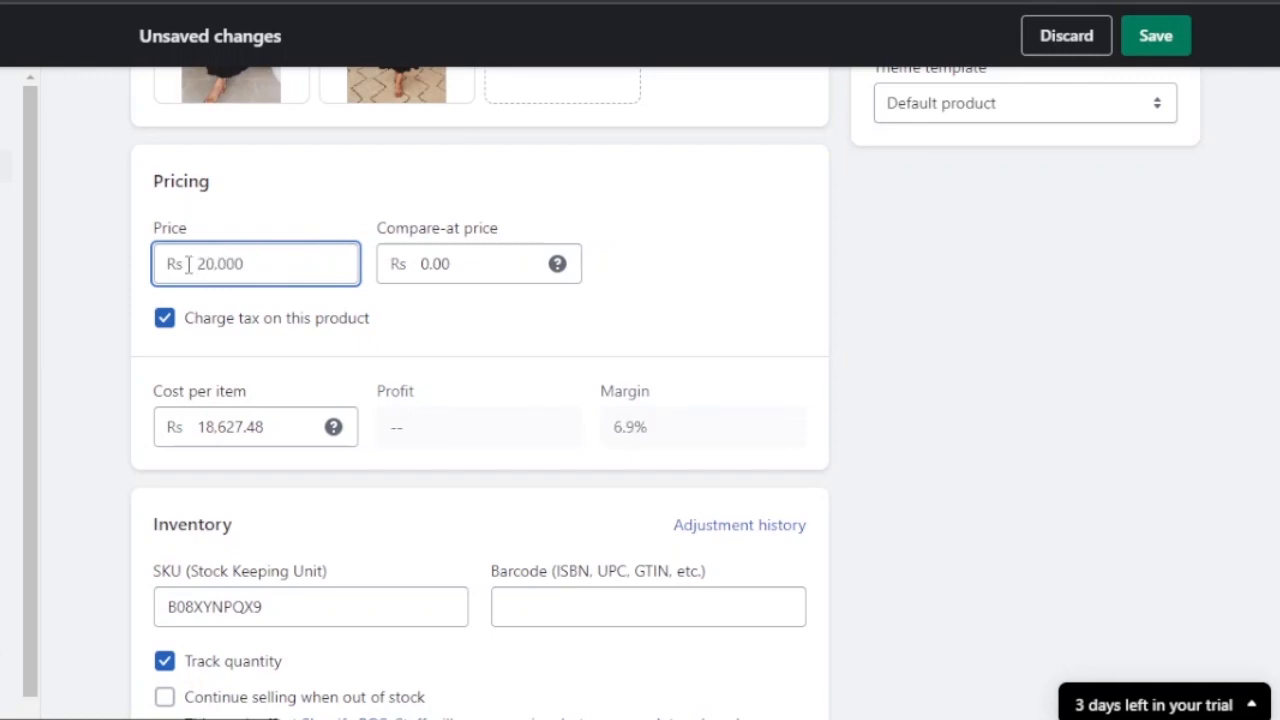
click(557, 265)
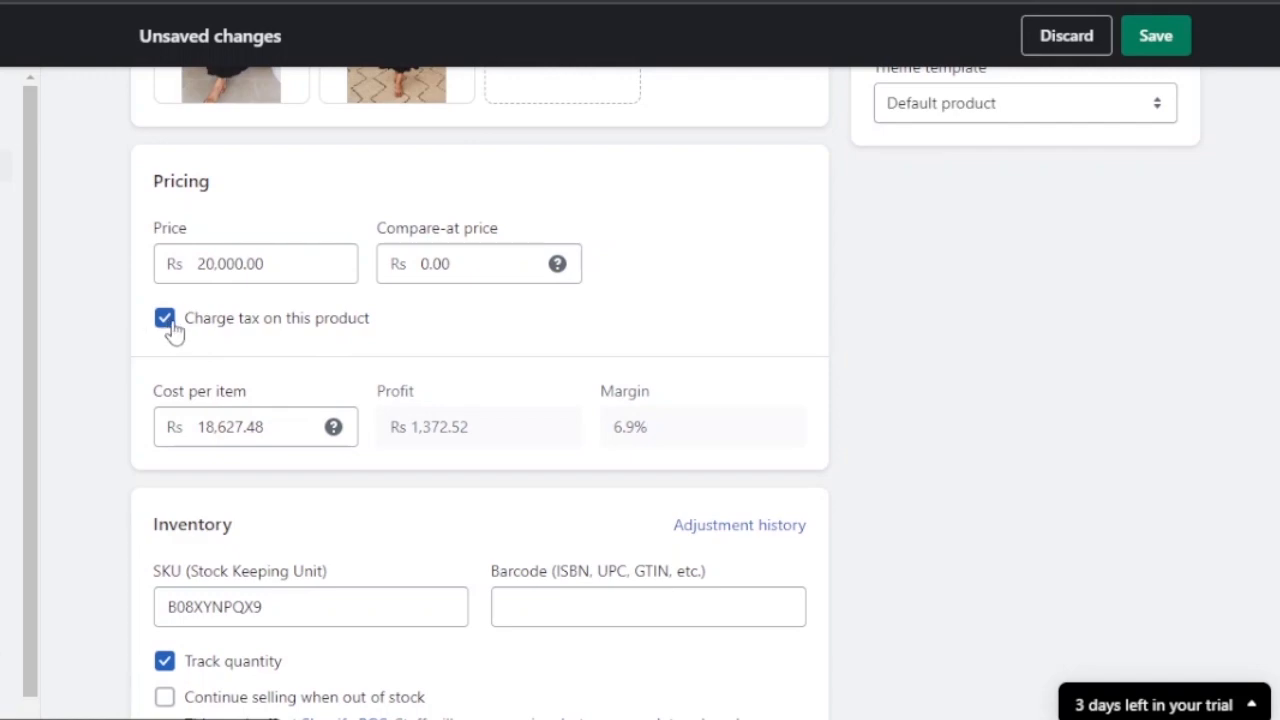
Set the cost per item to Rs 20,000 and check the field's help note.
drag(270, 434, 191, 436)
key(BackSpace)
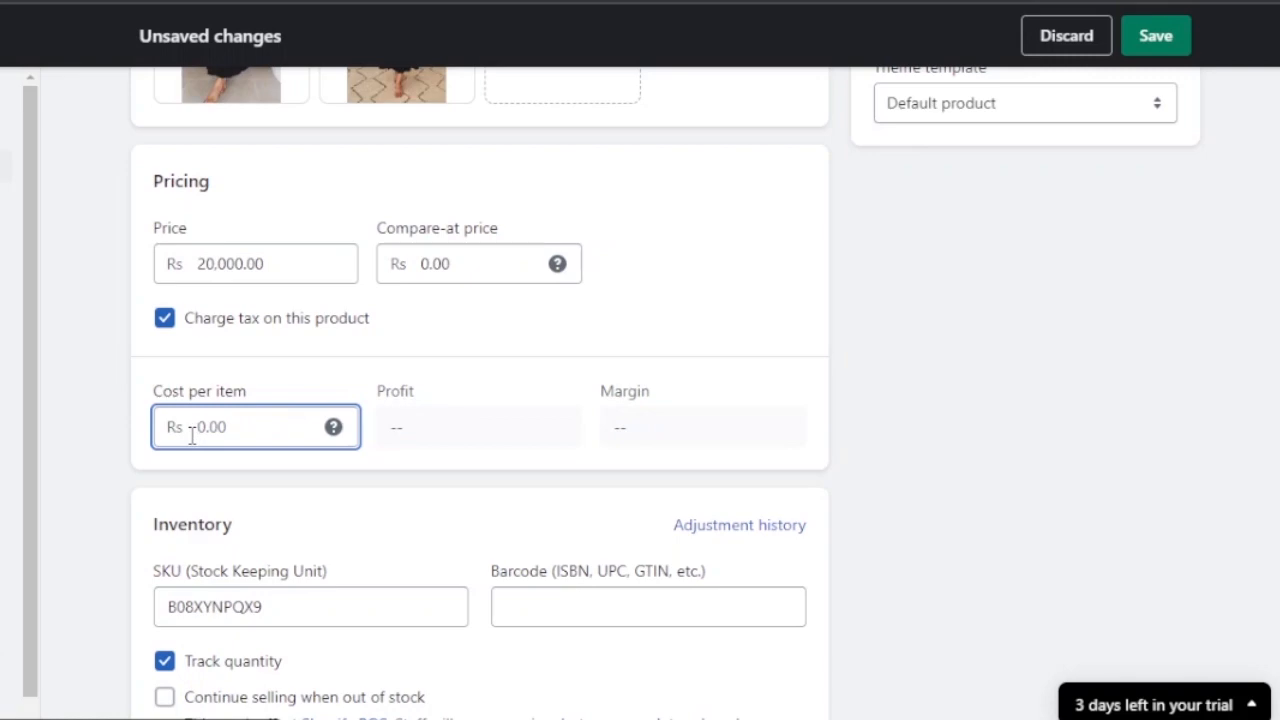
text(20,000)
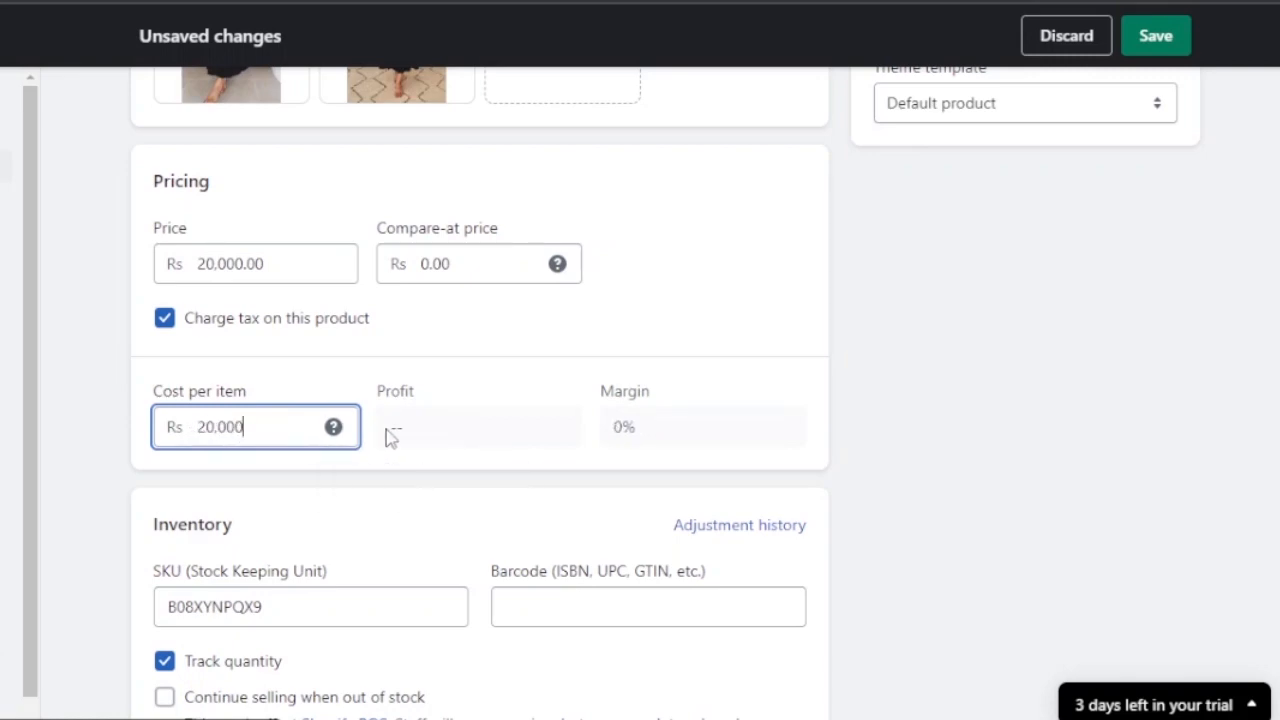
mouse_move(343, 420)
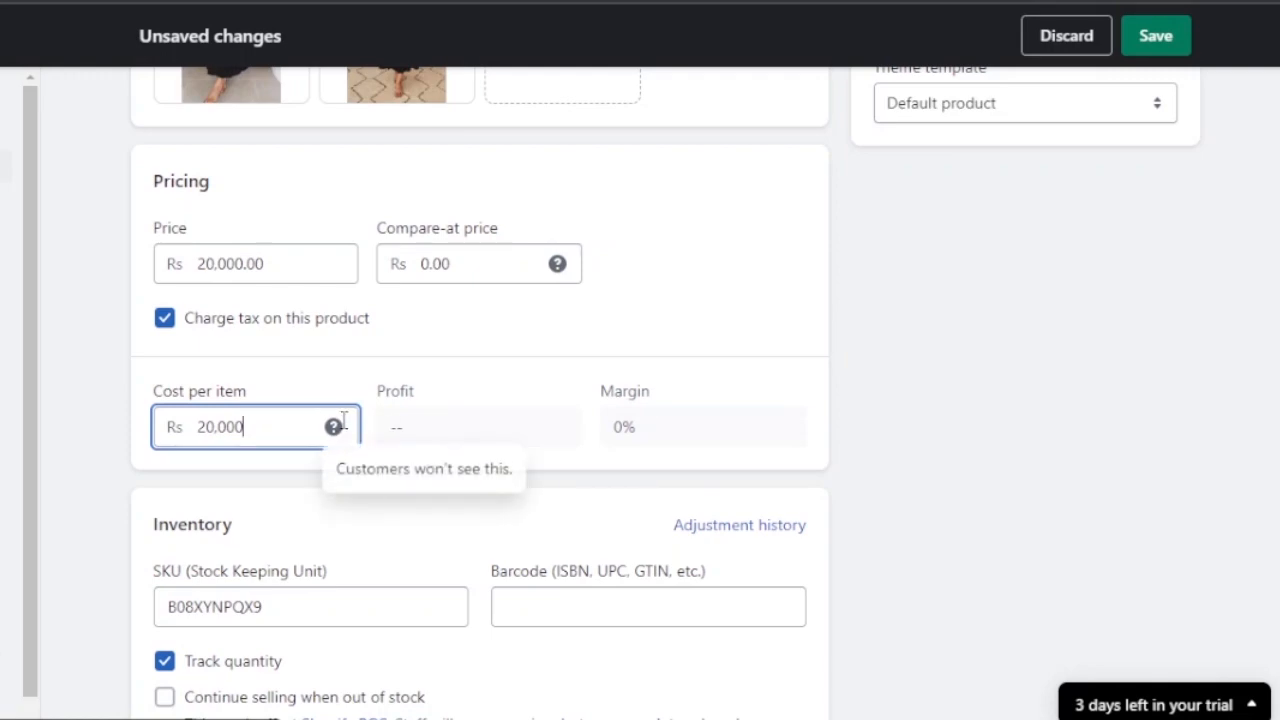
Change the cost per item to Rs 18000.
scroll(1109, 343, down, 5)
scroll(480, 392, up, 2)
key(BackSpace)
key(BackSpace)
key(BackSpace)
key(BackSpace)
key(BackSpace)
key(BackSpace)
text(18000)
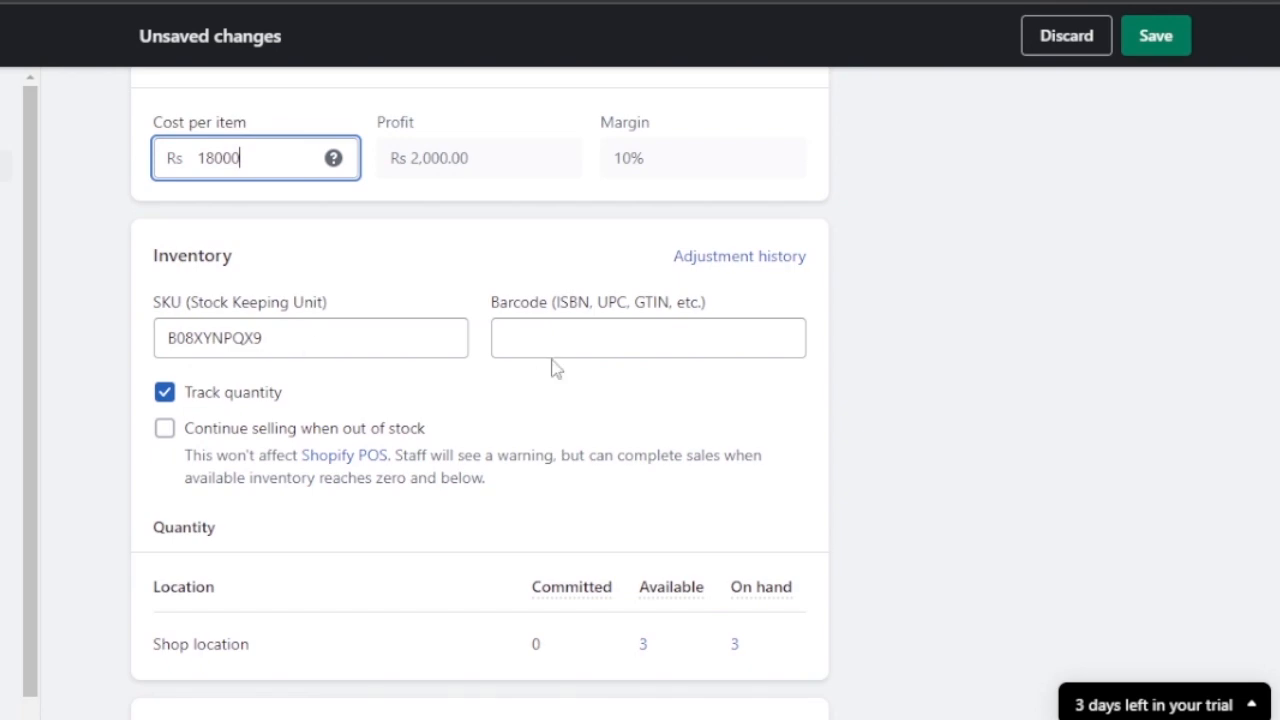
Review the product's inventory, shipping, variants and search engine listing sections.
scroll(480, 400, down, 5)
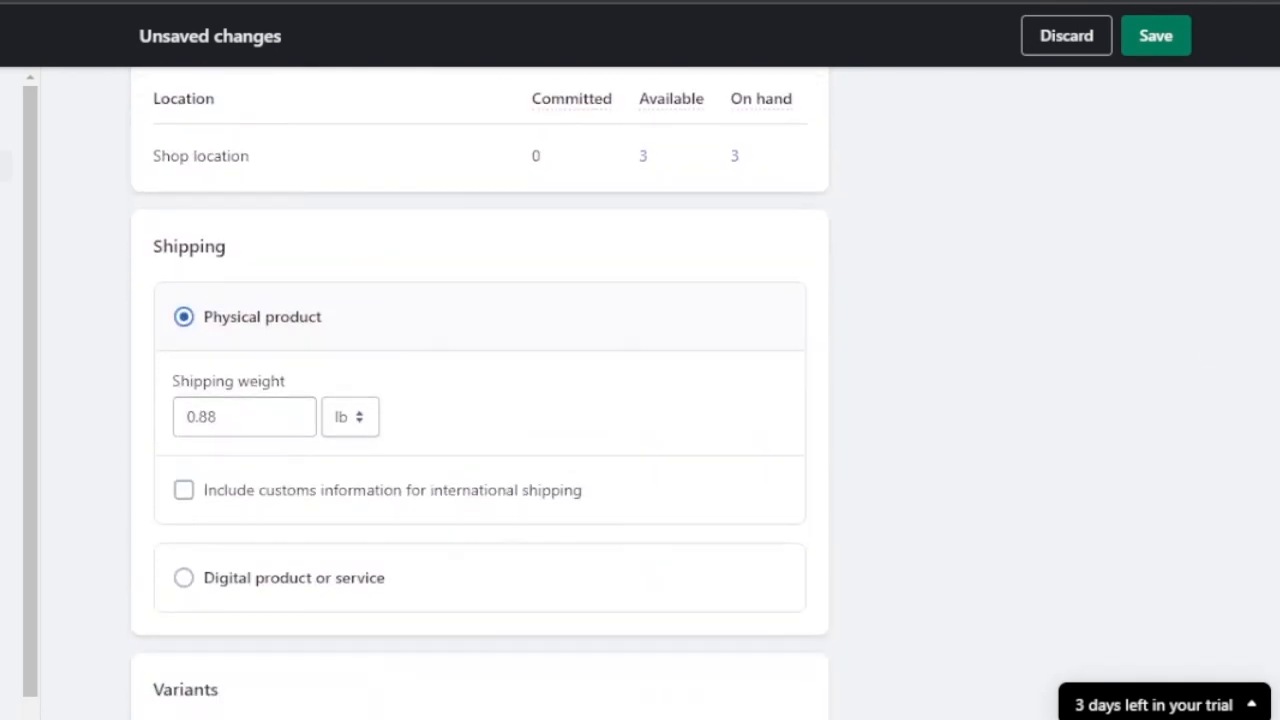
scroll(480, 393, up, 1)
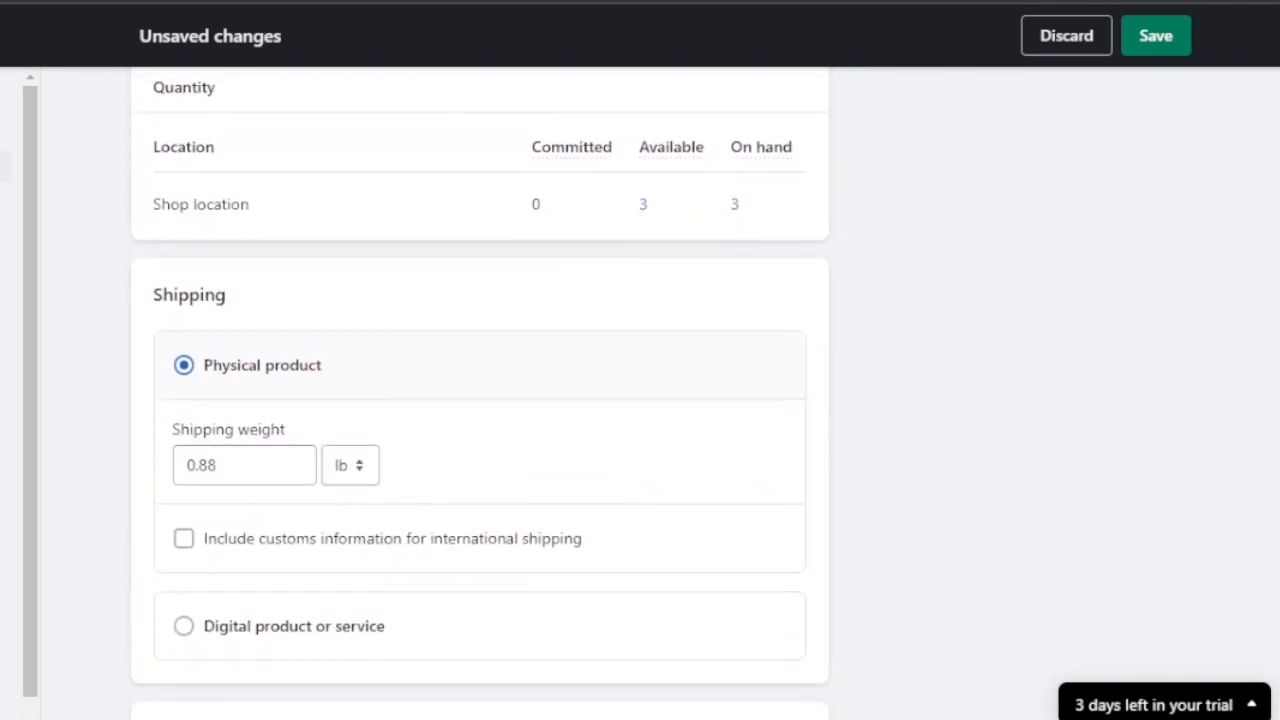
mouse_move(770, 206)
scroll(1213, 537, down, 5)
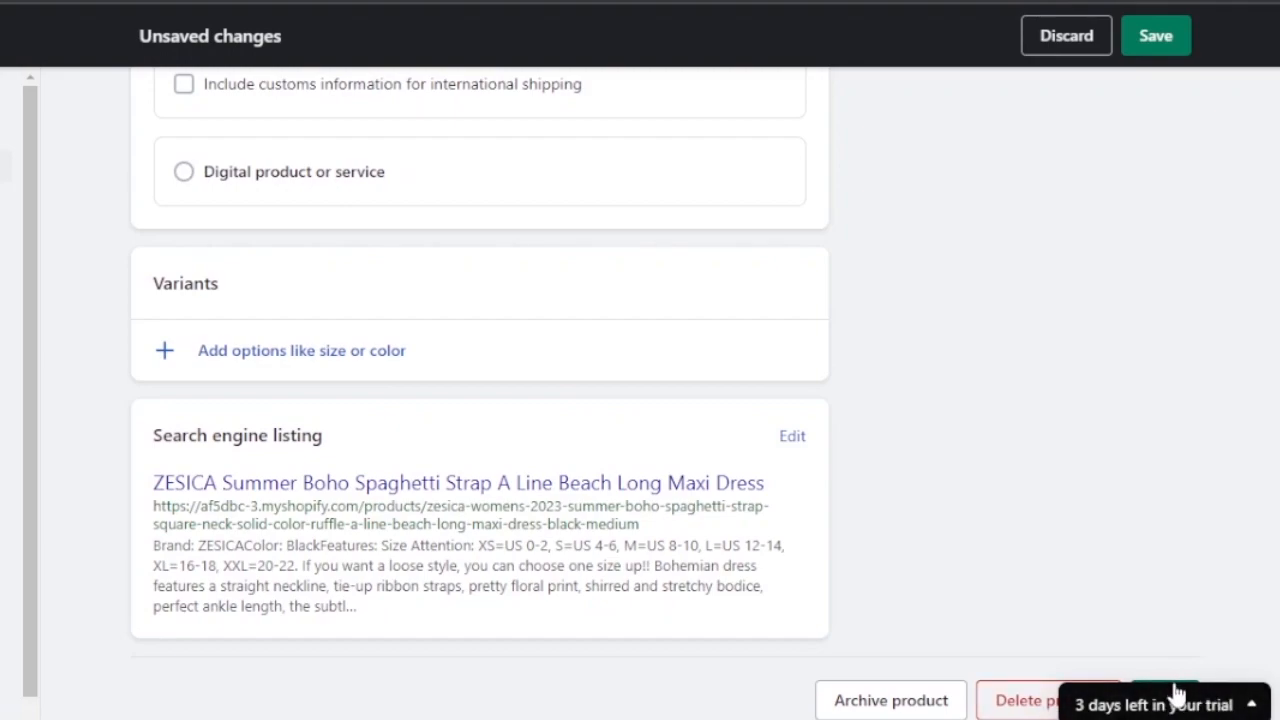
click(1250, 704)
click(1234, 535)
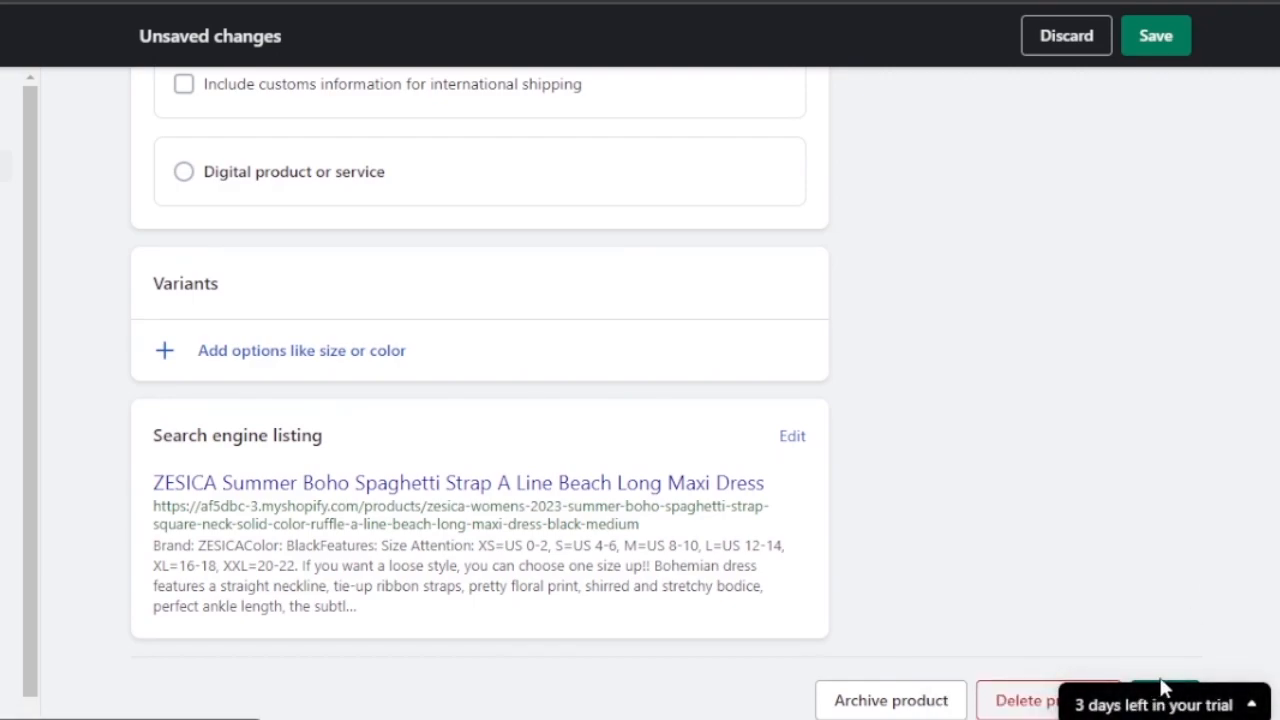
scroll(665, 396, up, 1)
scroll(665, 396, down, 1)
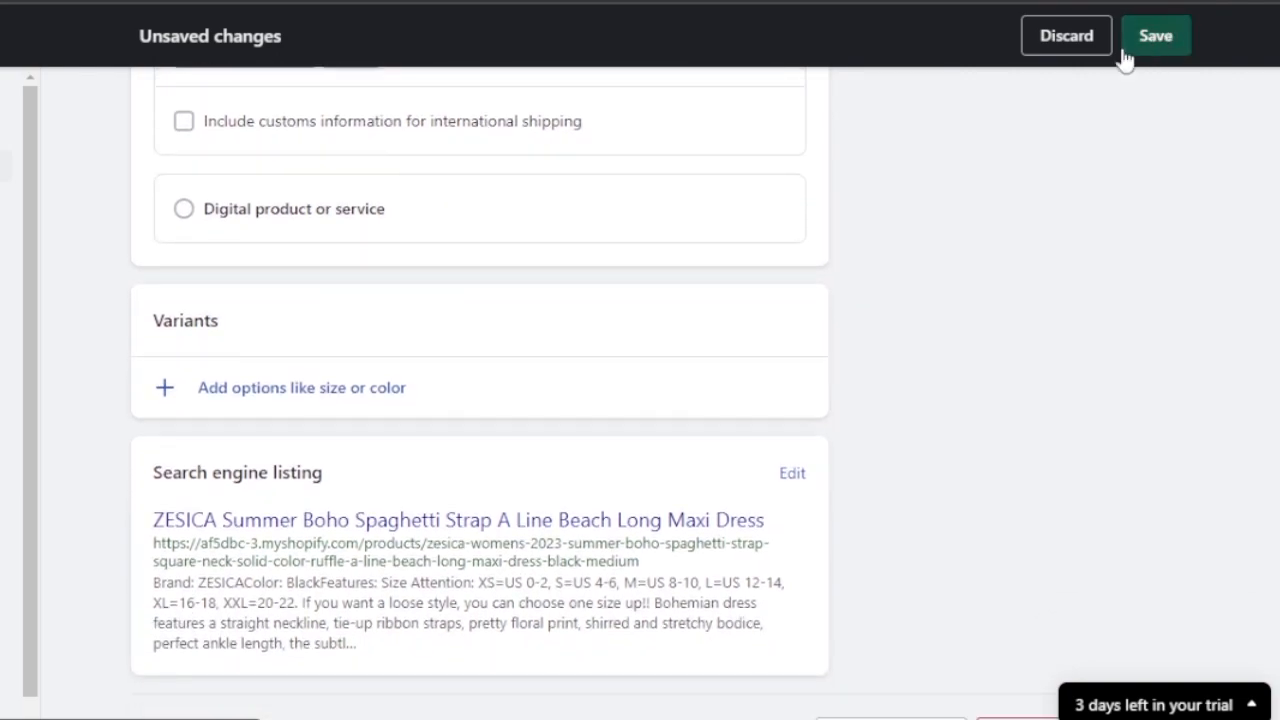
Save the edited product details.
scroll(665, 396, up, 15)
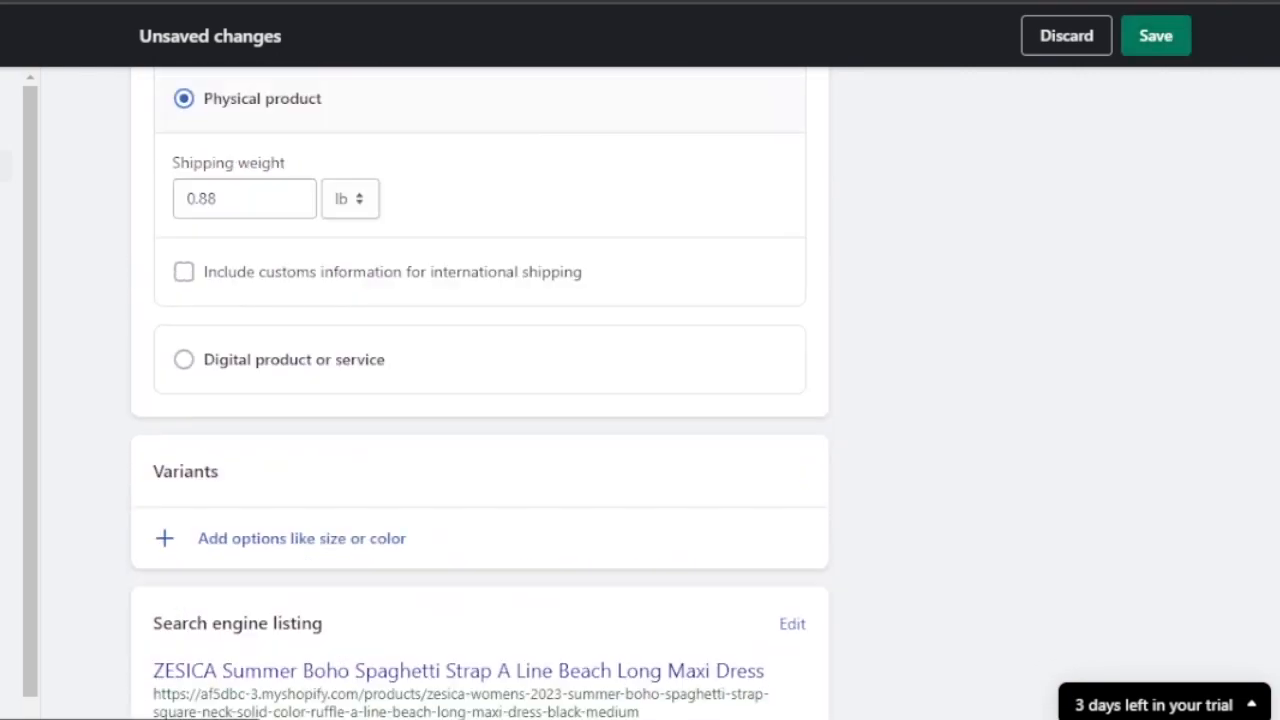
scroll(665, 396, up, 2)
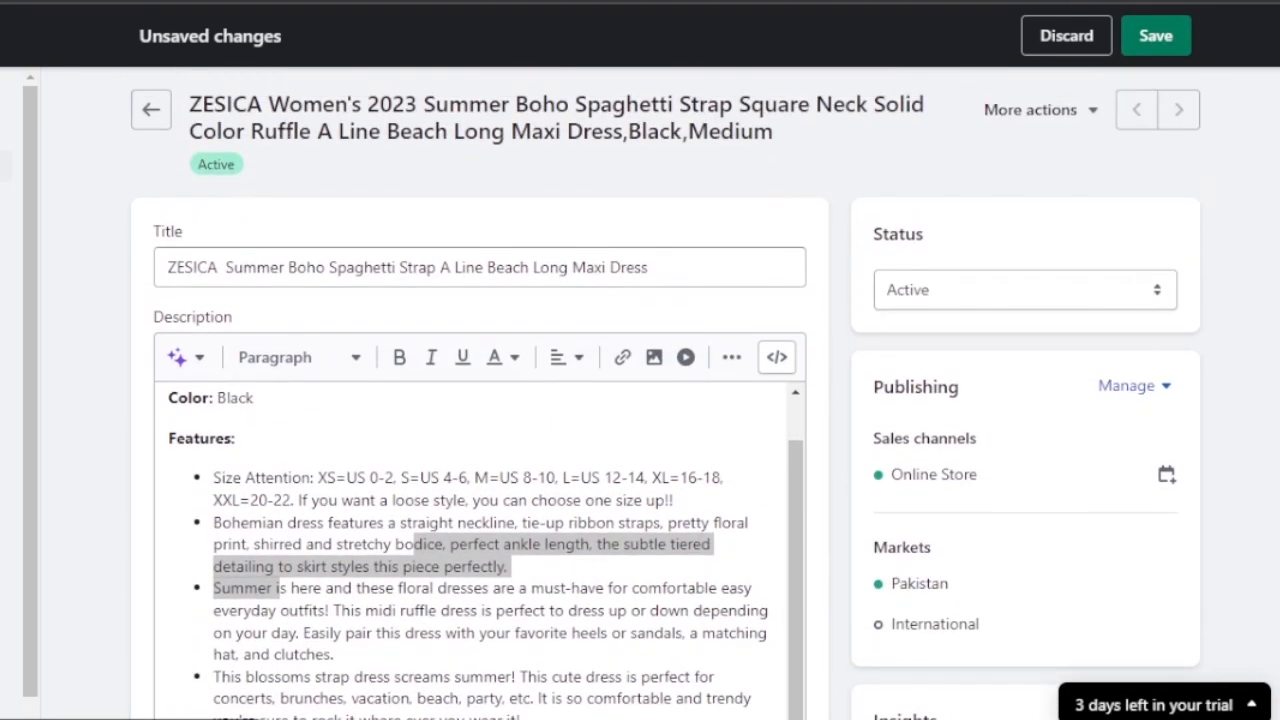
click(1154, 33)
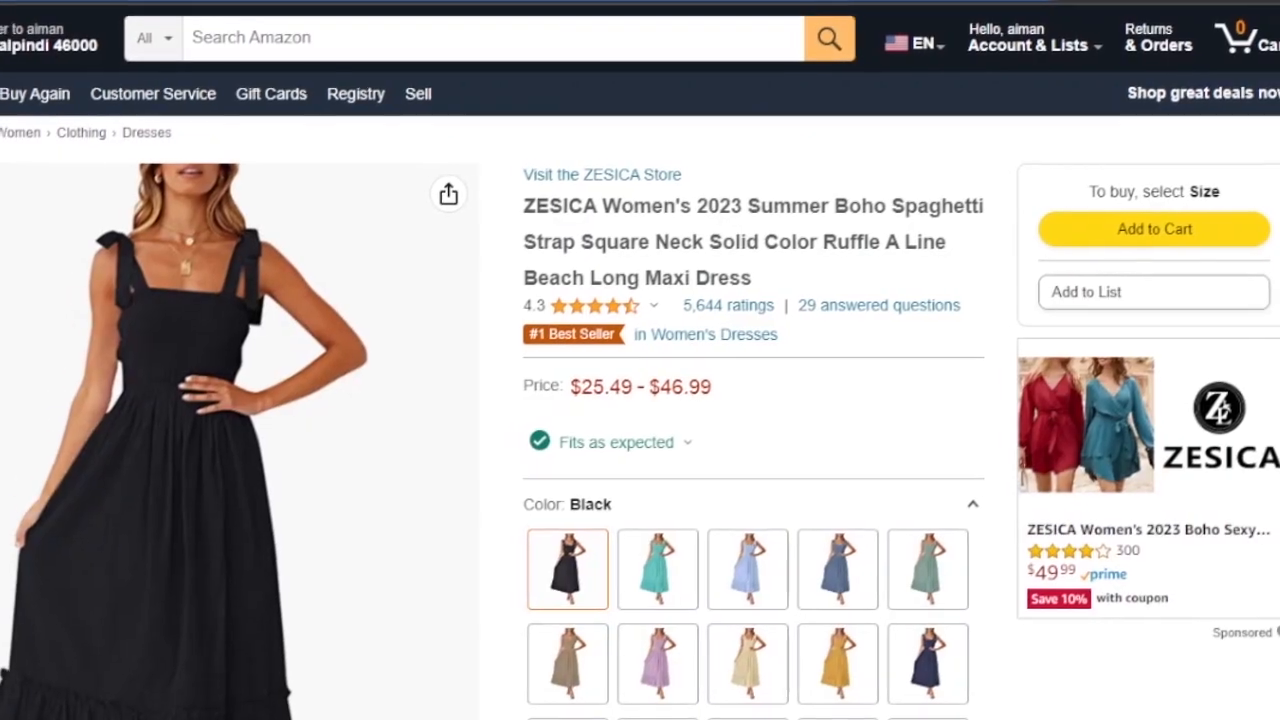
Switch to Amazon, return from the dress page to the women's dresses results, and browse the listed dresses.
click(17, 51)
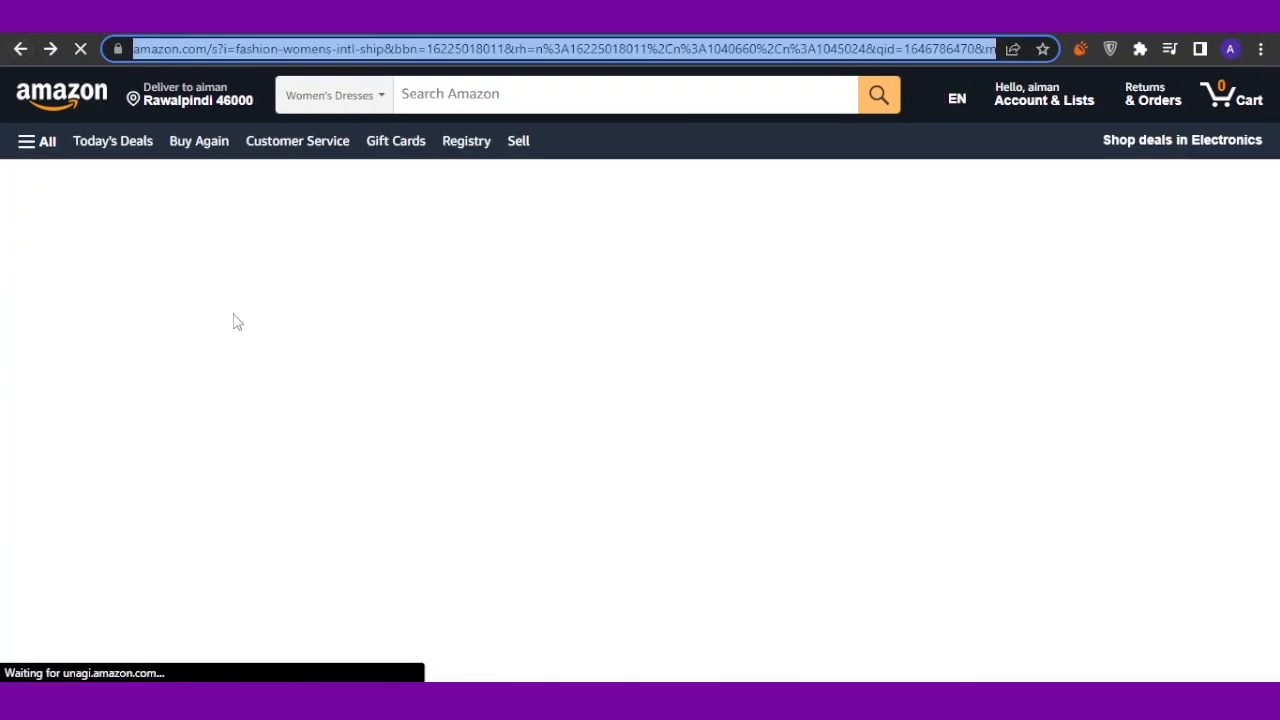
scroll(880, 400, down, 7)
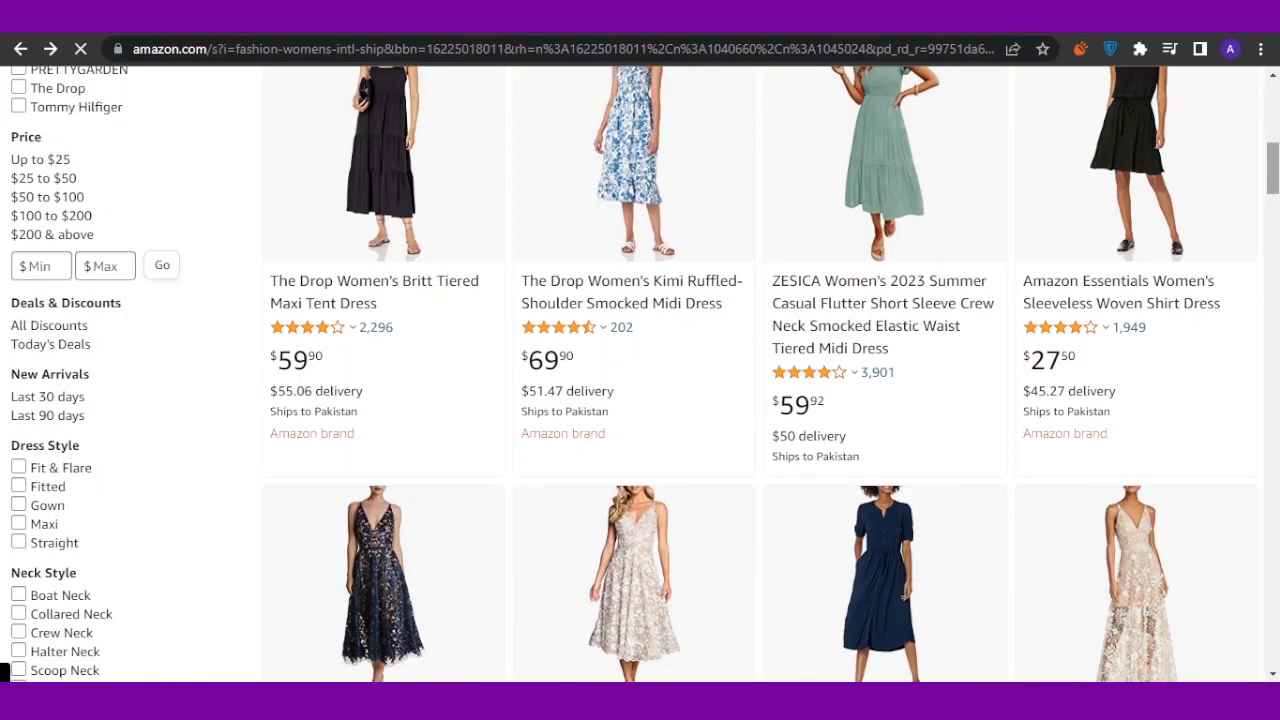
scroll(640, 373, up, 1)
scroll(640, 373, down, 3)
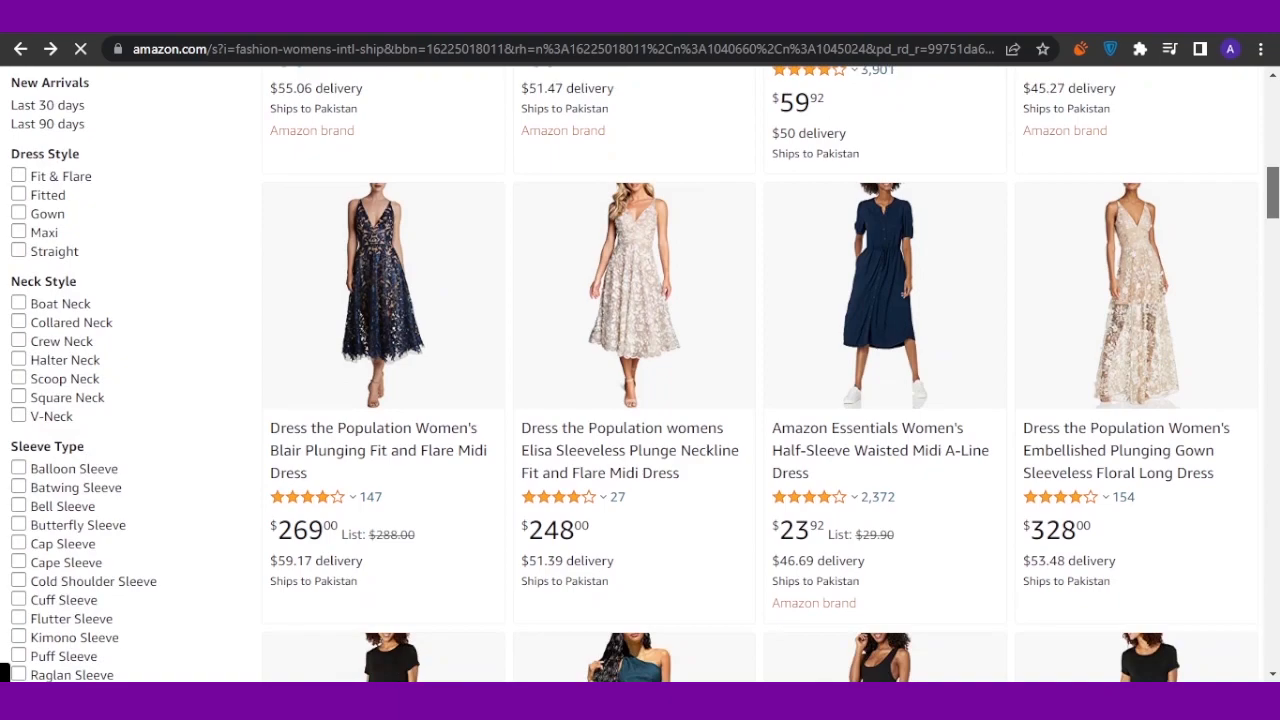
scroll(640, 400, down, 5)
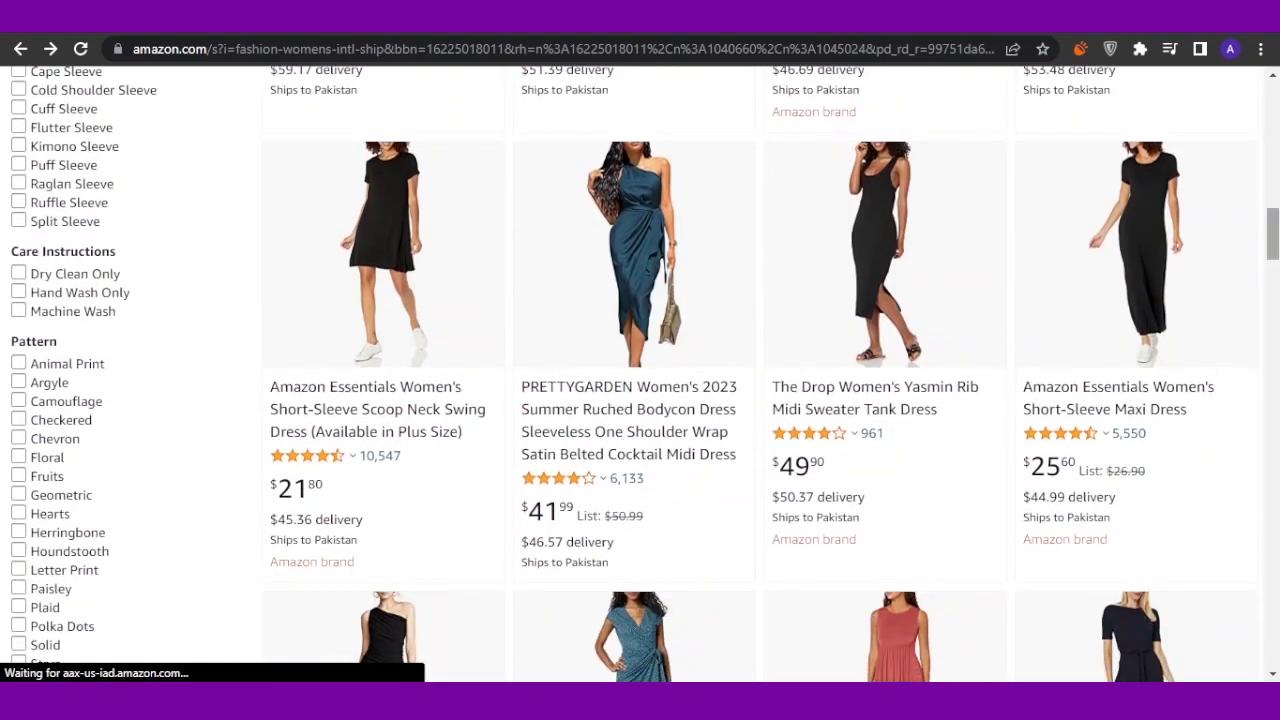